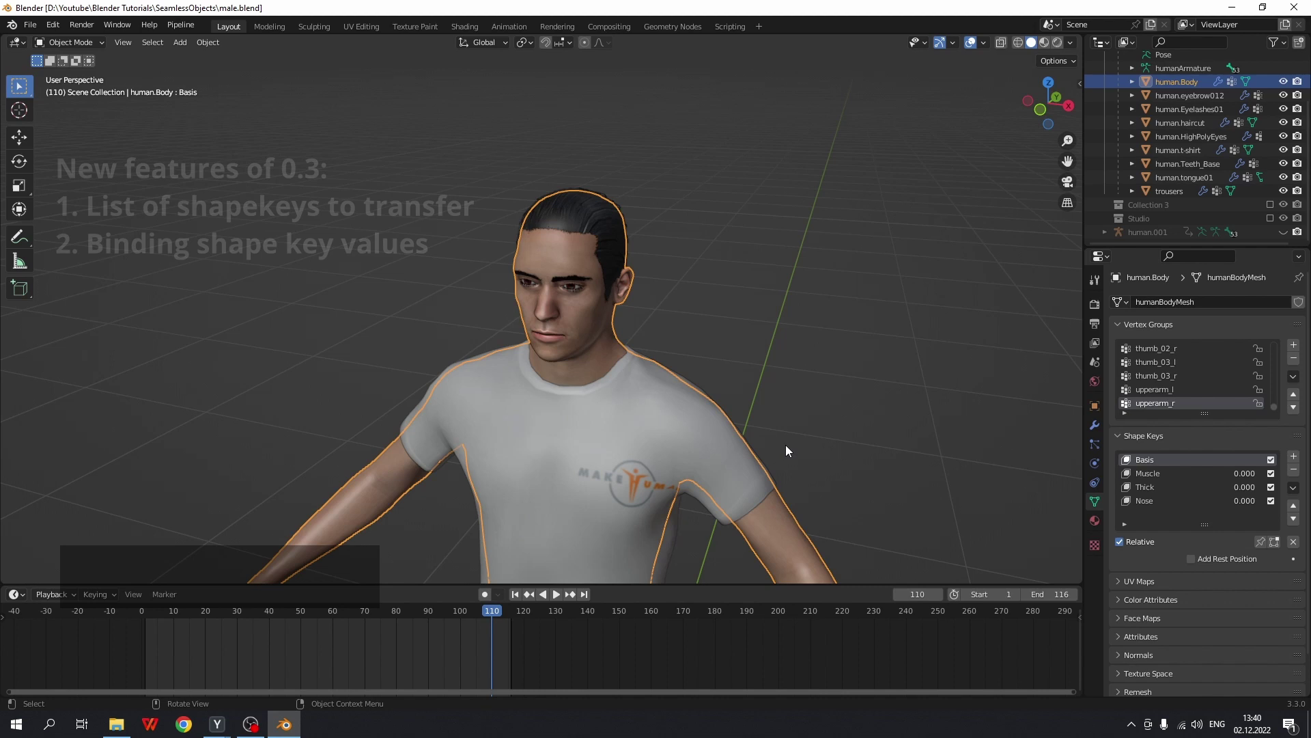
Step: Review the body mesh's Muscle, Thick and Nose shape keys, previewing the effect of the Muscle value
scroll(734, 451, "down", 2)
left_click(430, 448)
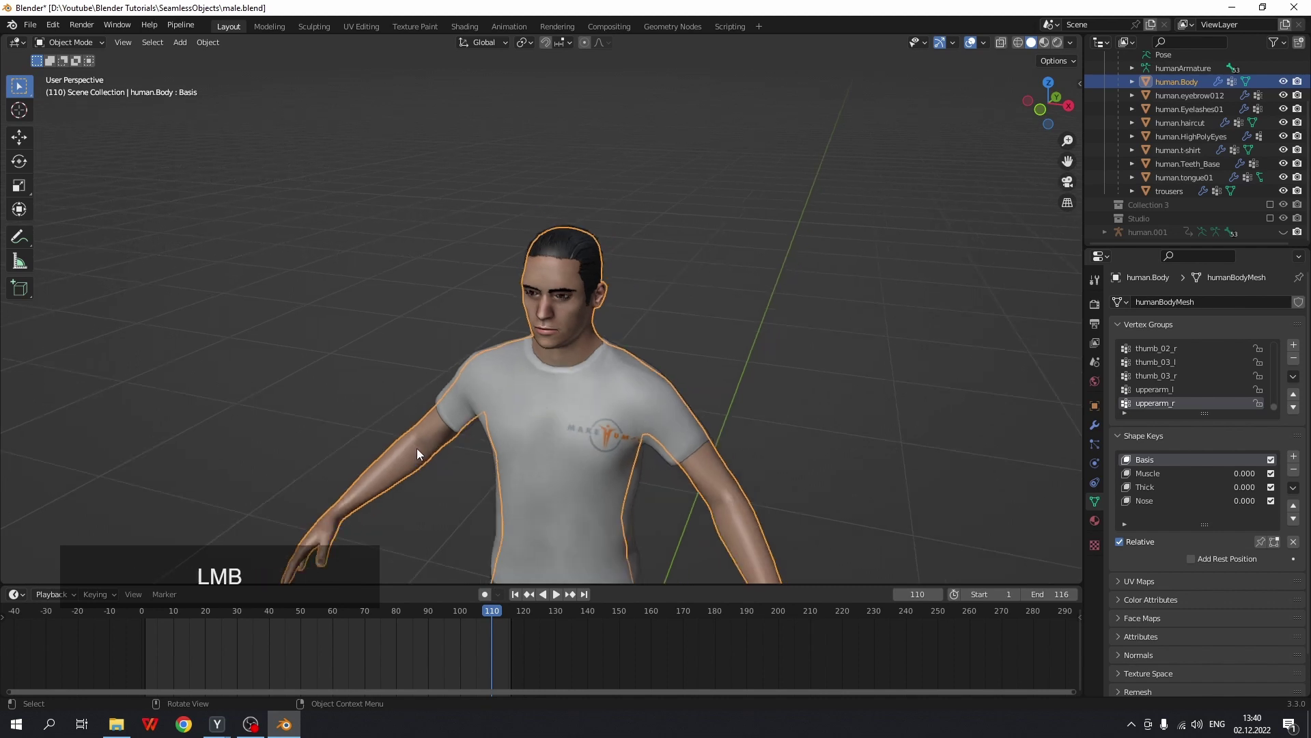
left_click(1150, 473)
left_click_drag(1204, 560, 1210, 558)
left_click(1195, 487)
left_click(1161, 500)
Step: Inspect the shape key lists of the T-shirt and the trousers
left_click(557, 436)
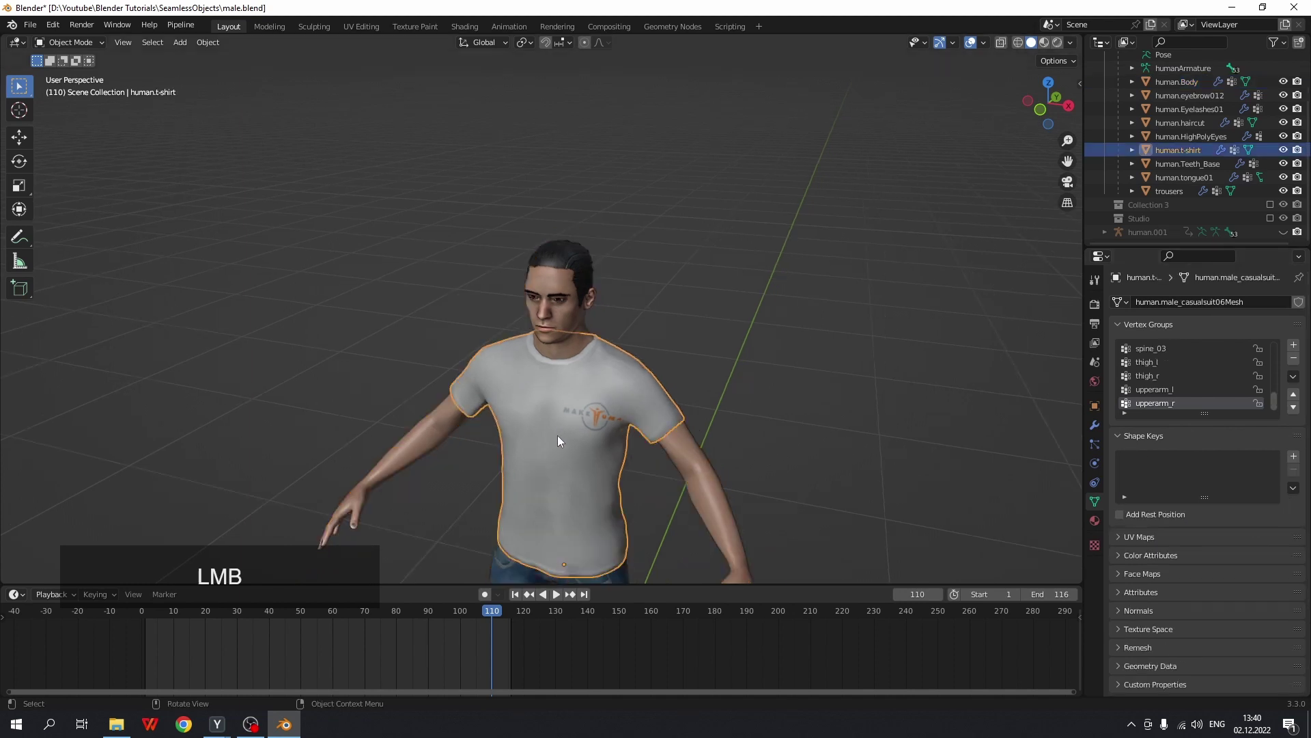
left_click(504, 558)
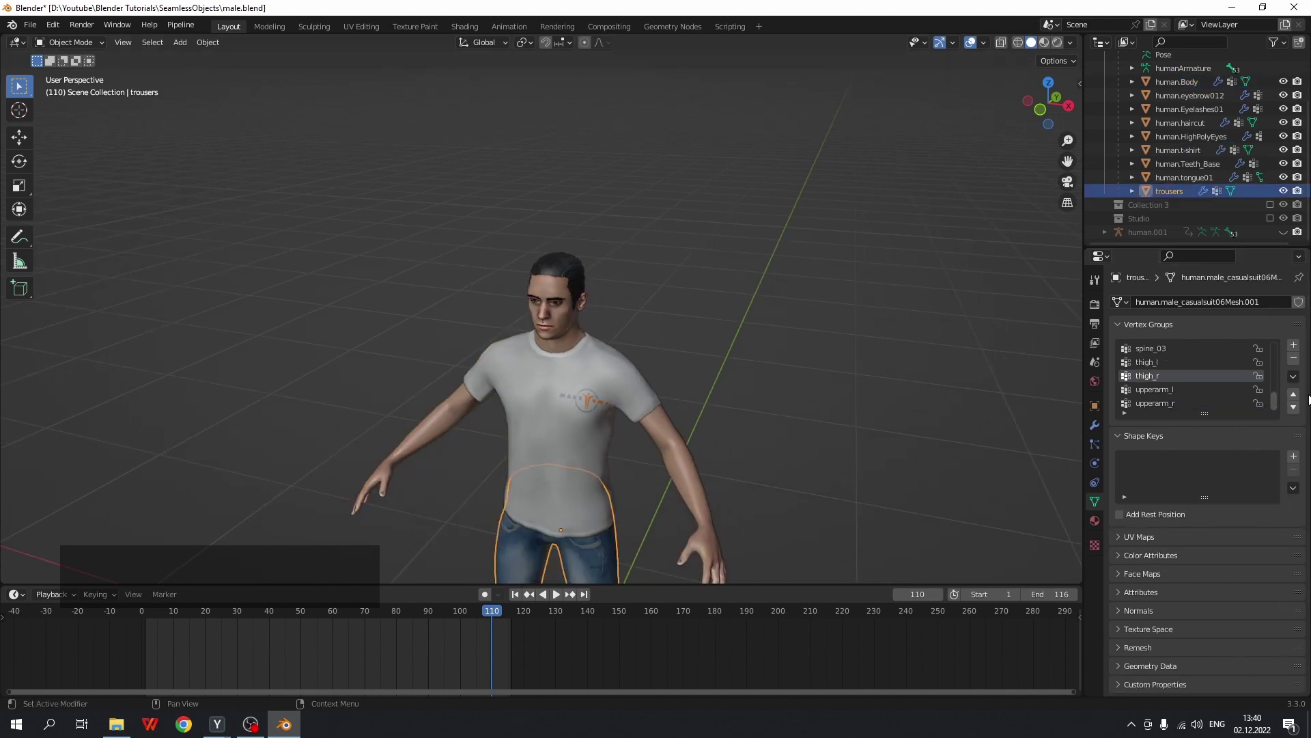
left_click(546, 437)
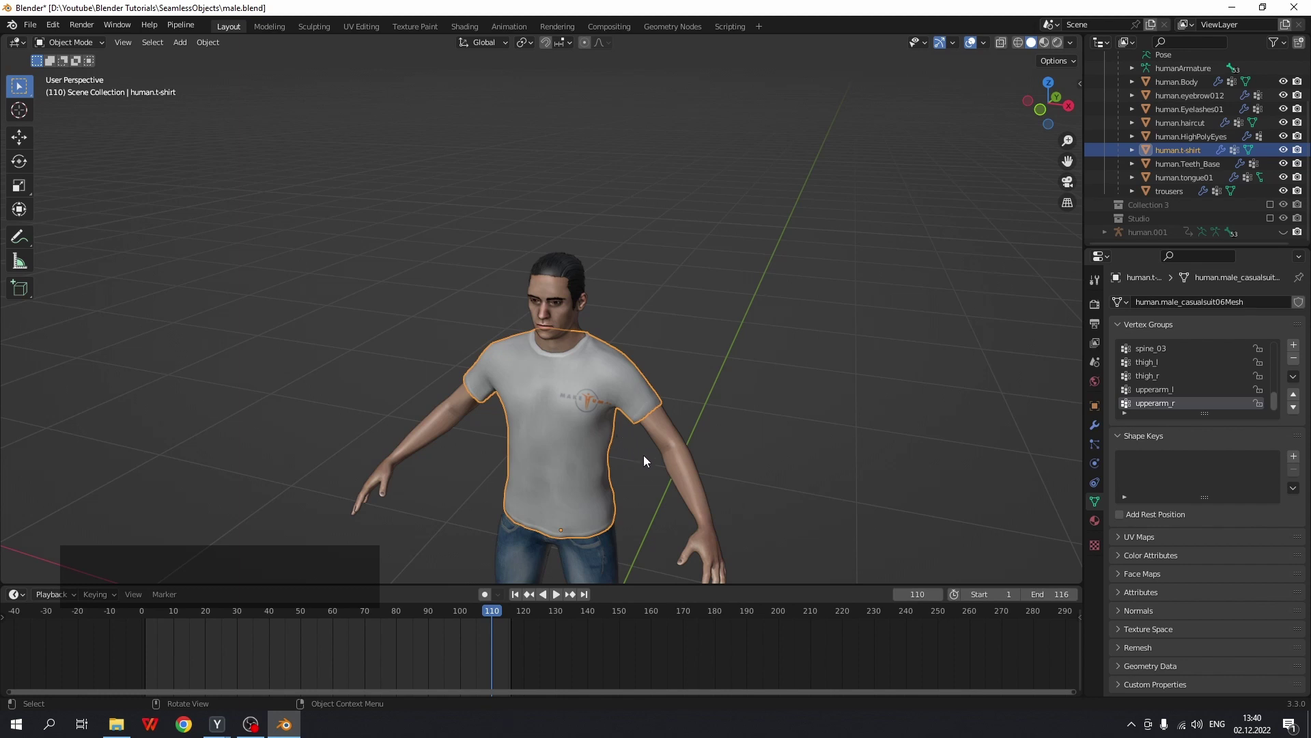
Step: Select the trousers and T-shirt as targets with the body as active source, and show the Shape Key Wrap tools
left_click(518, 558)
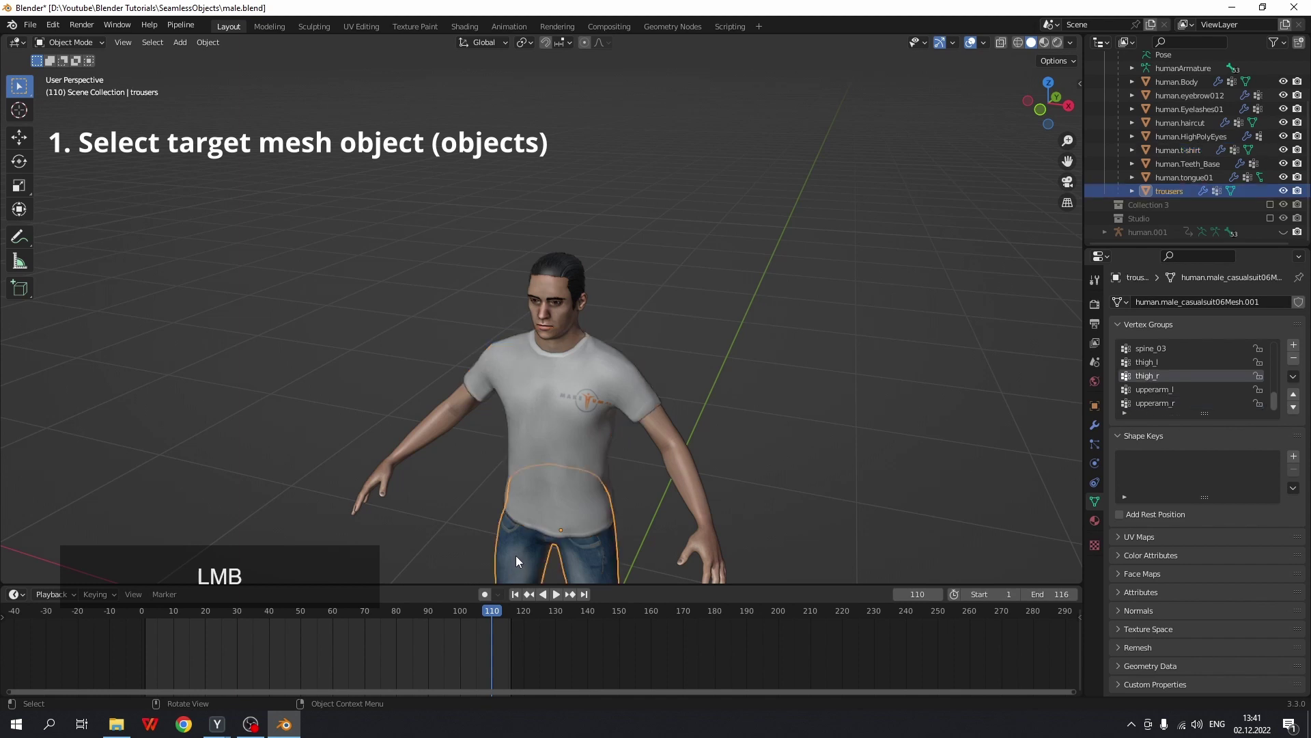
left_click(538, 442, "shift")
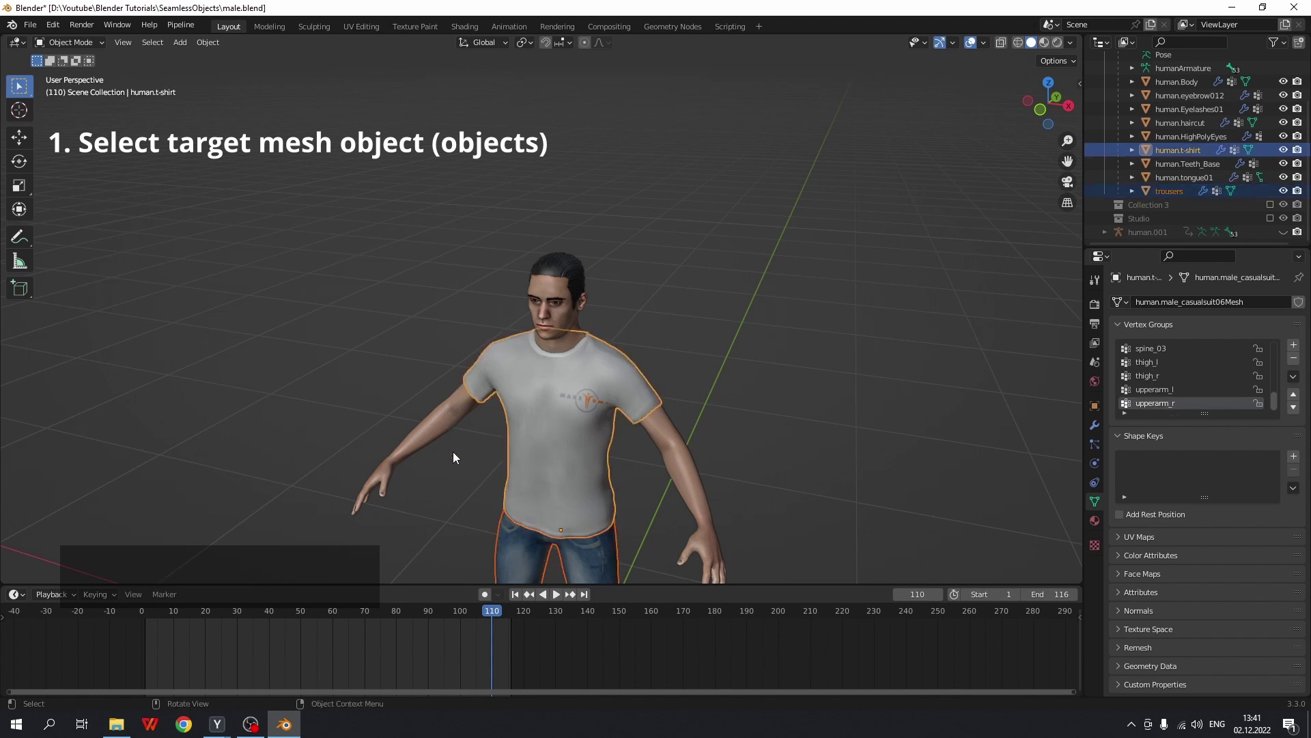
left_click(449, 415, "shift")
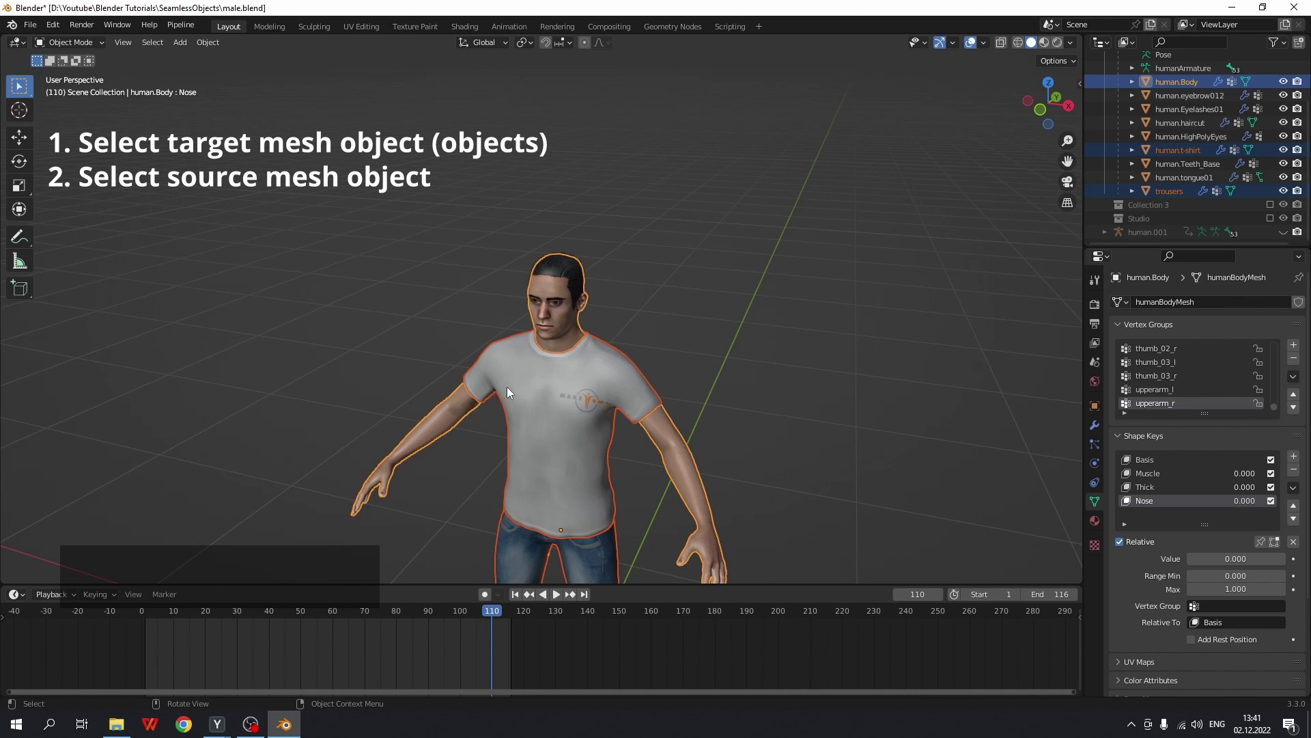
key("n")
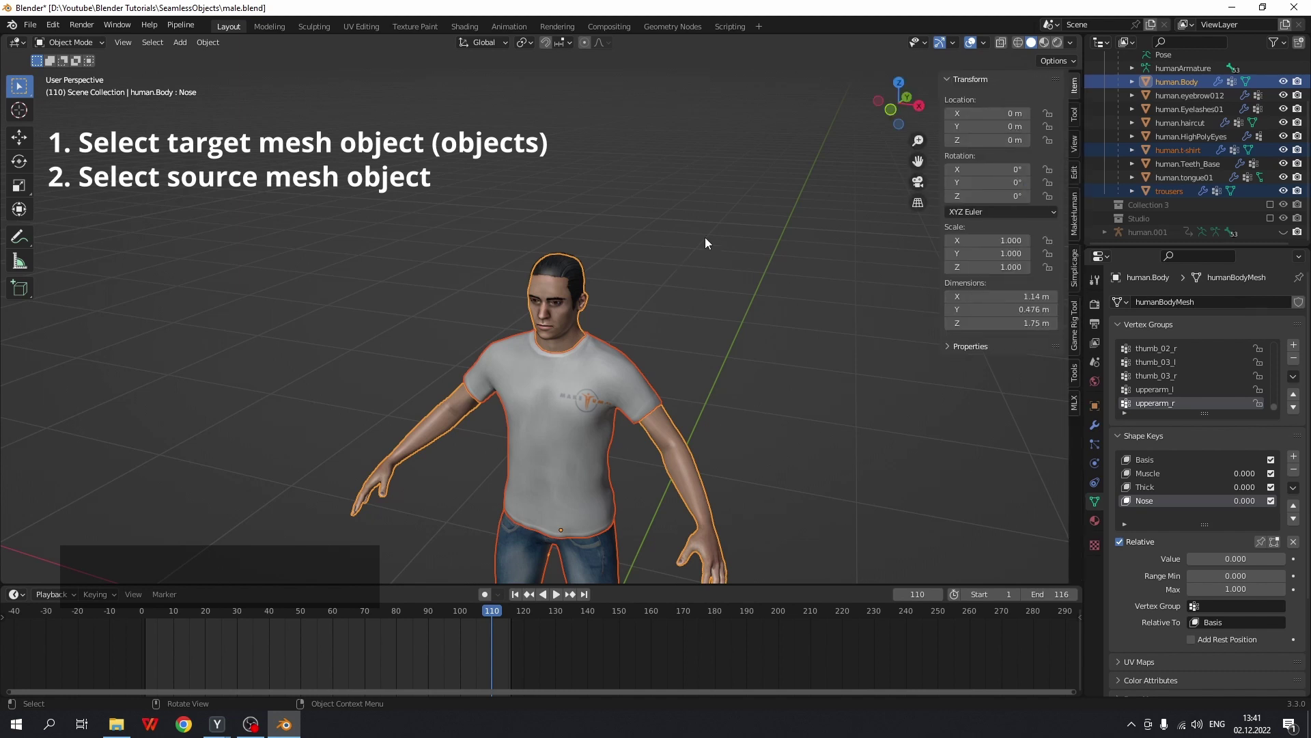
left_click(1073, 372)
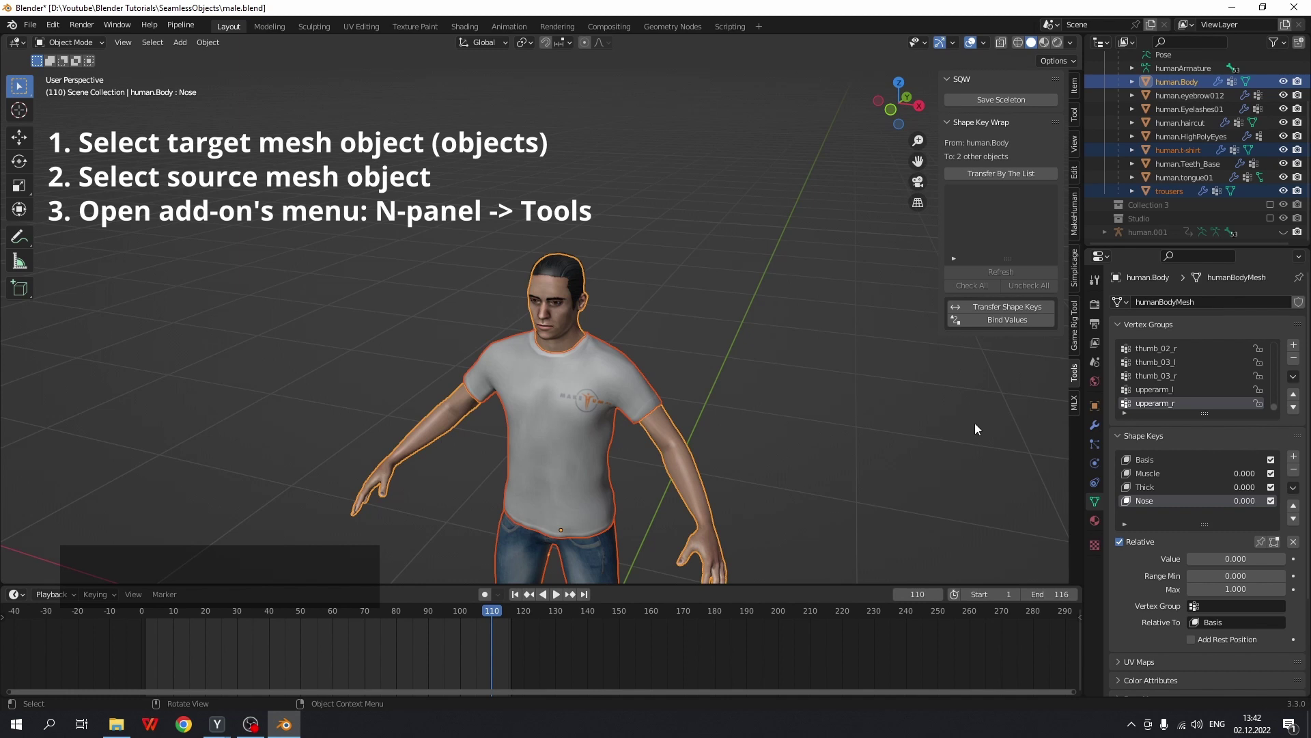
Step: Enable Transfer By The List and check only the Muscle and Thick shape keys, leaving Nose out
left_click(977, 173)
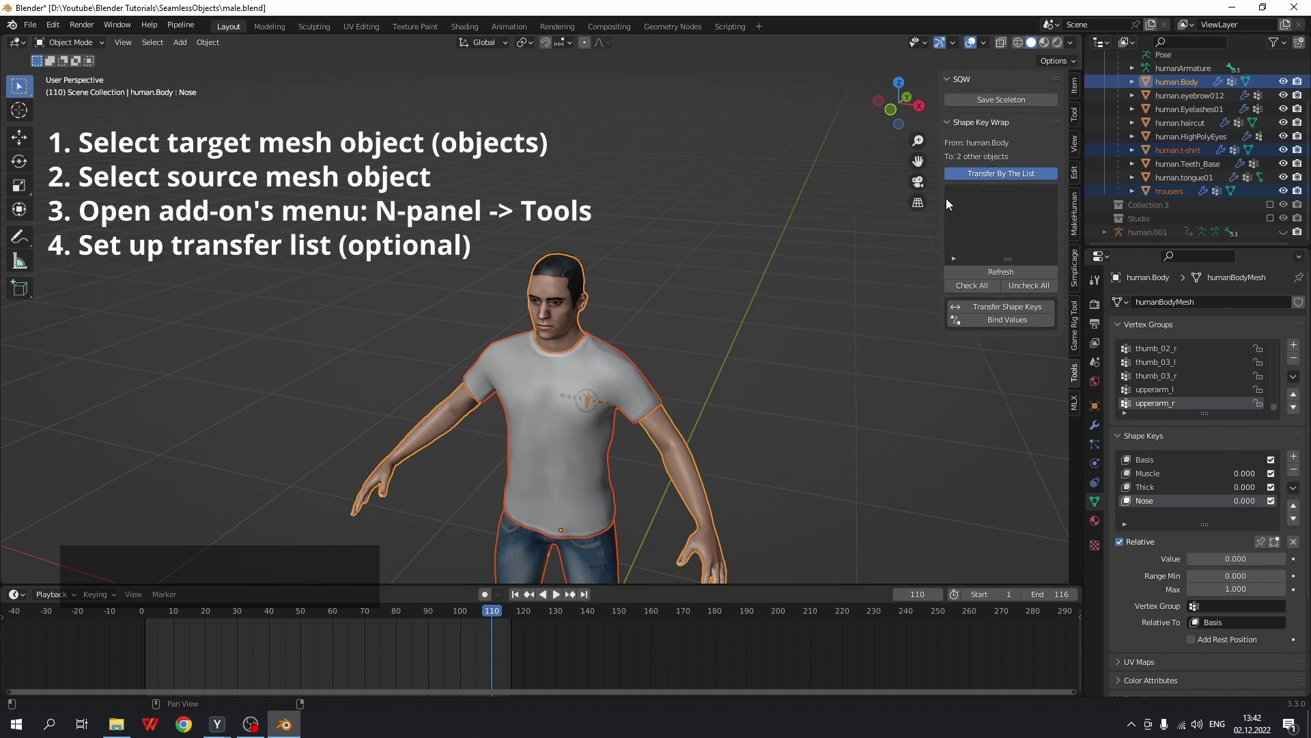
left_click(1053, 282)
left_click(965, 284)
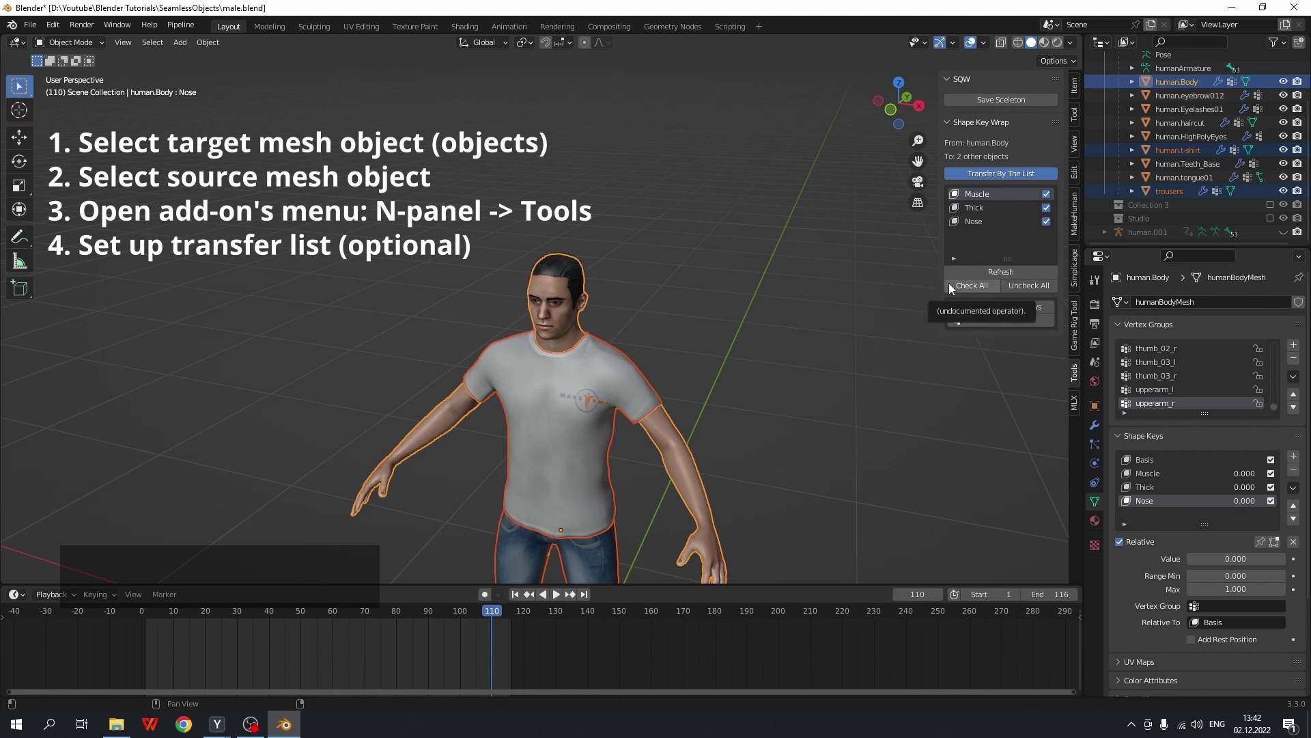
key("ctrl+z")
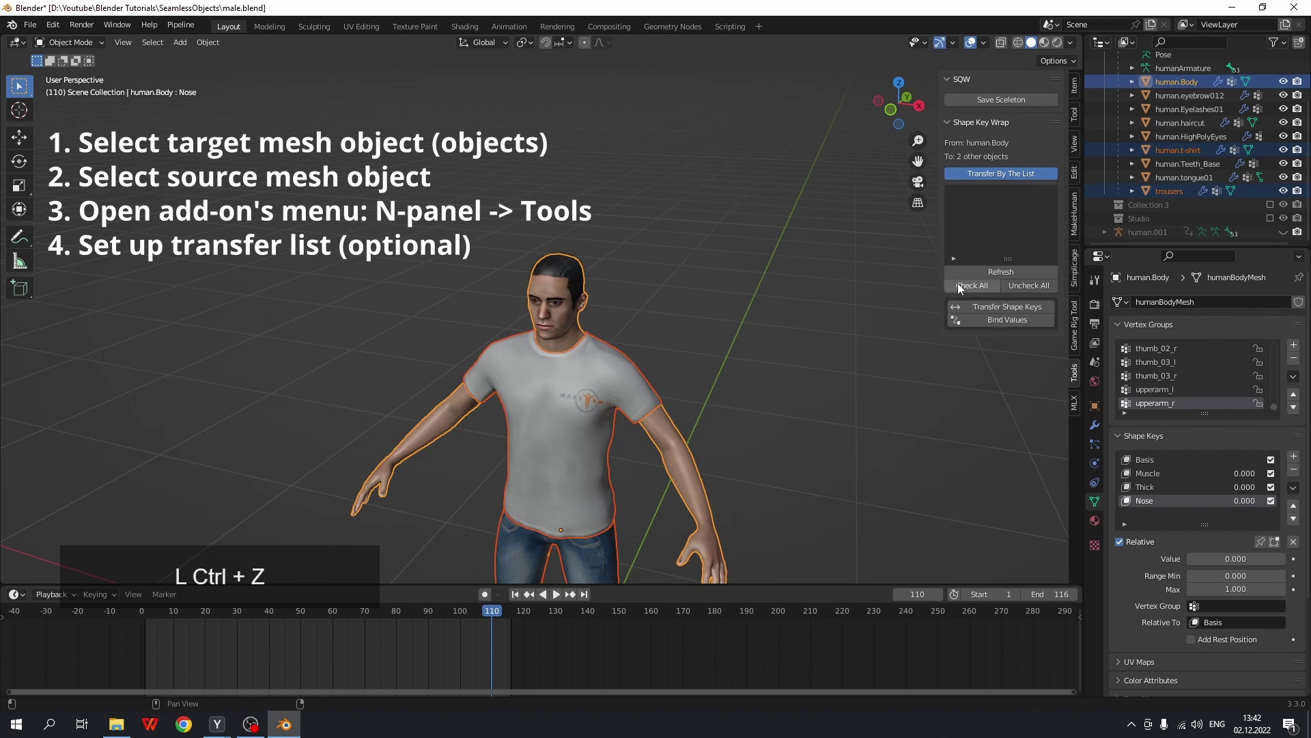
left_click(1020, 287)
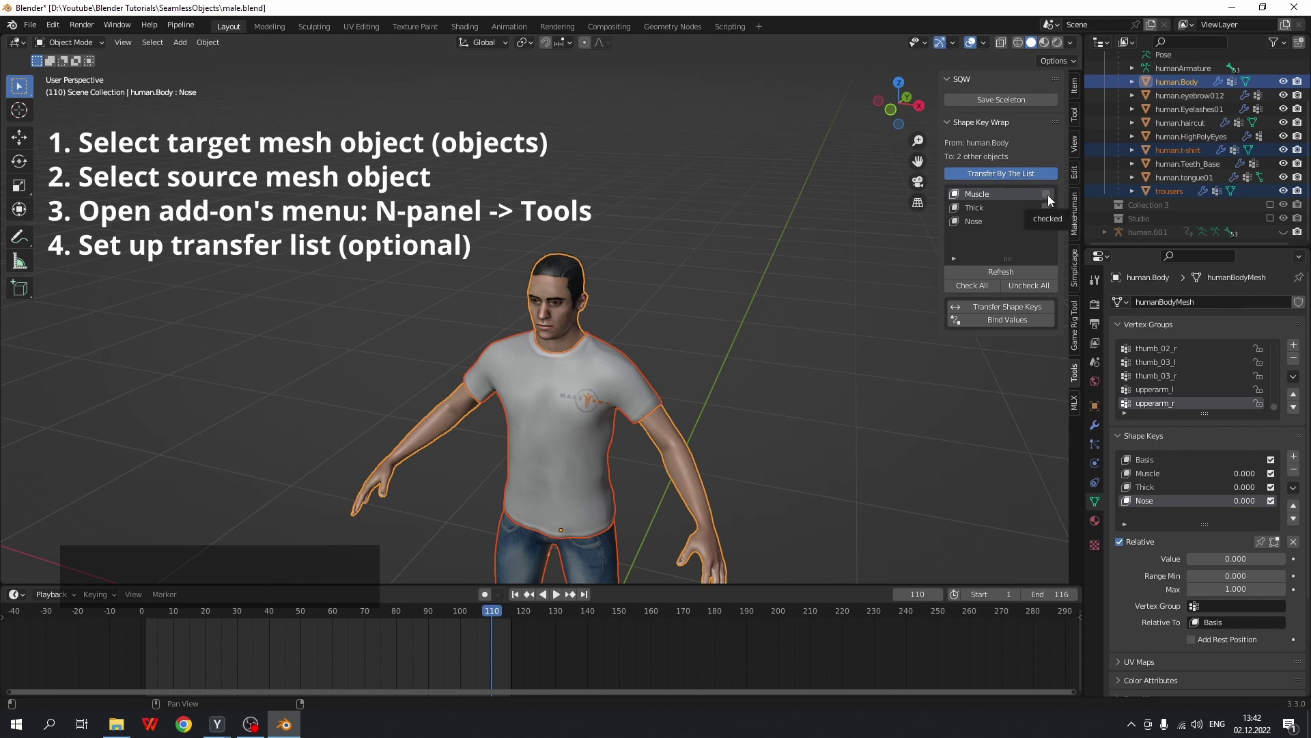
left_click(1047, 195)
left_click(1043, 207)
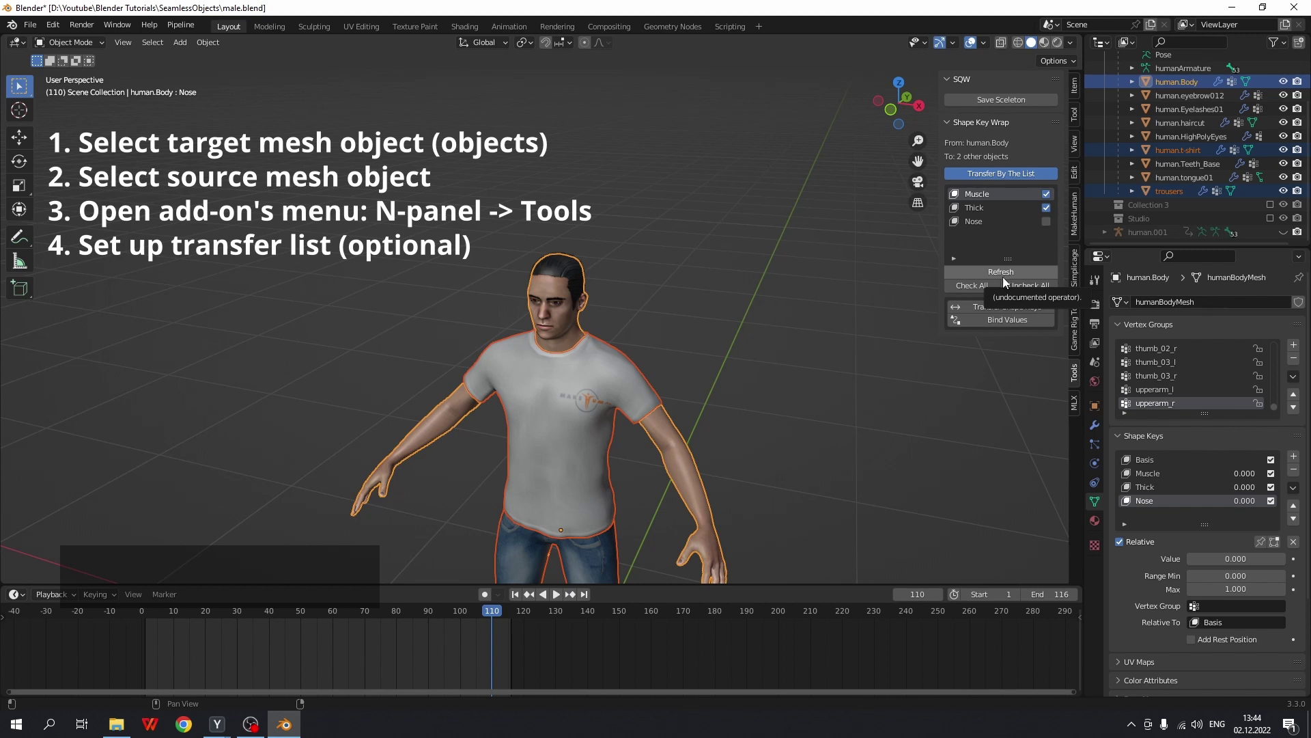
Step: Add a new shape key to the body, refresh the transfer list and check the new key for transfer
left_click(1295, 459)
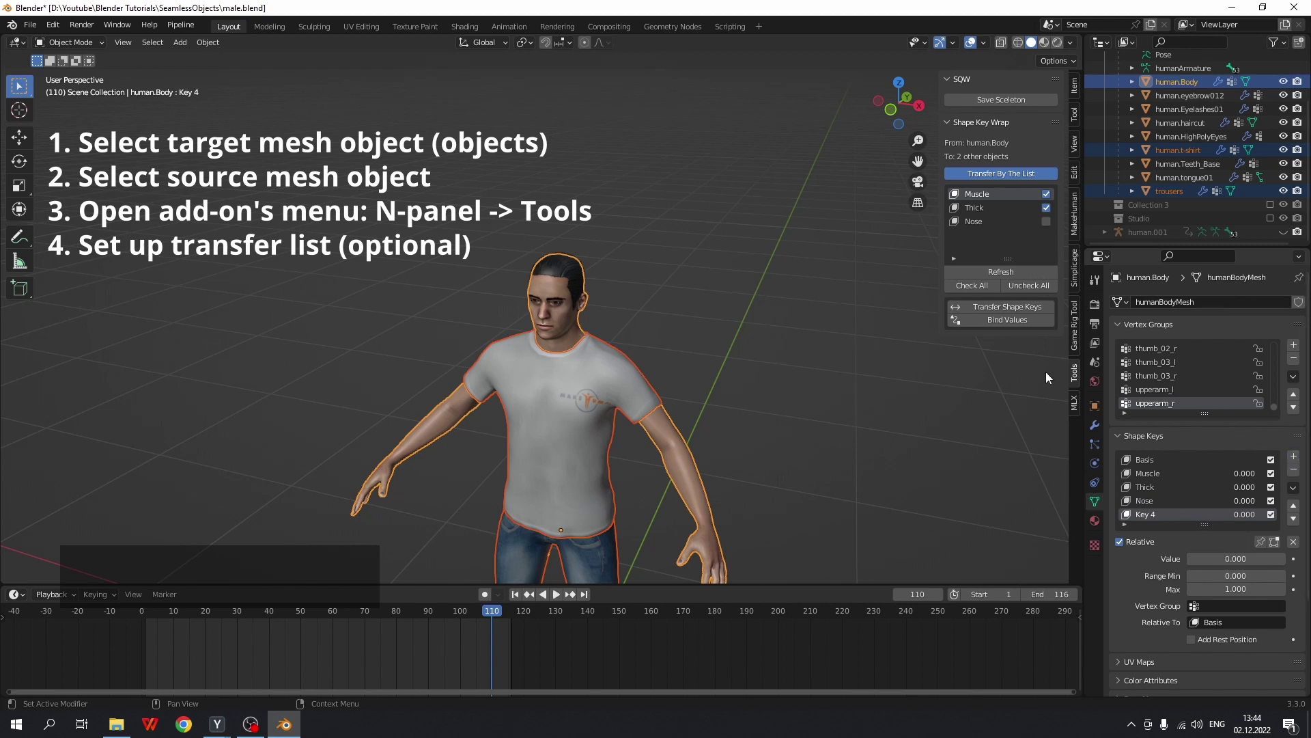
left_click(1002, 272)
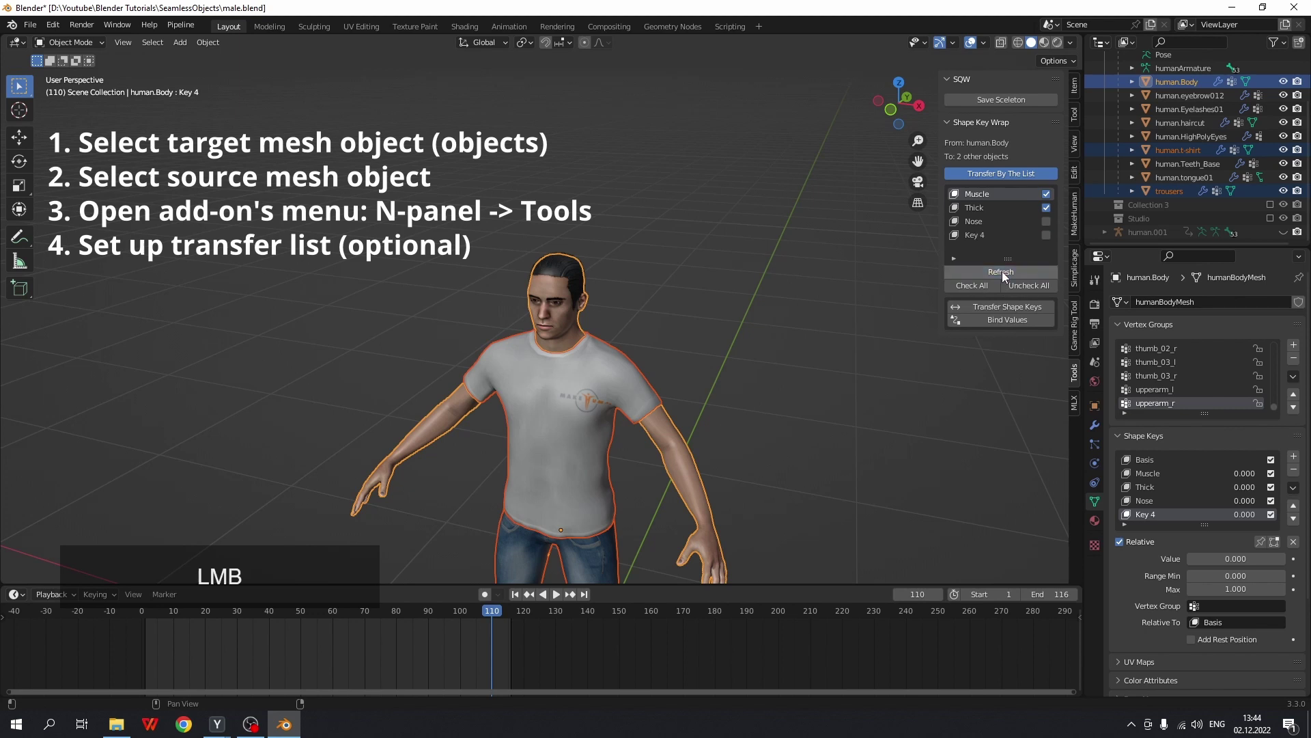
left_click(1045, 238)
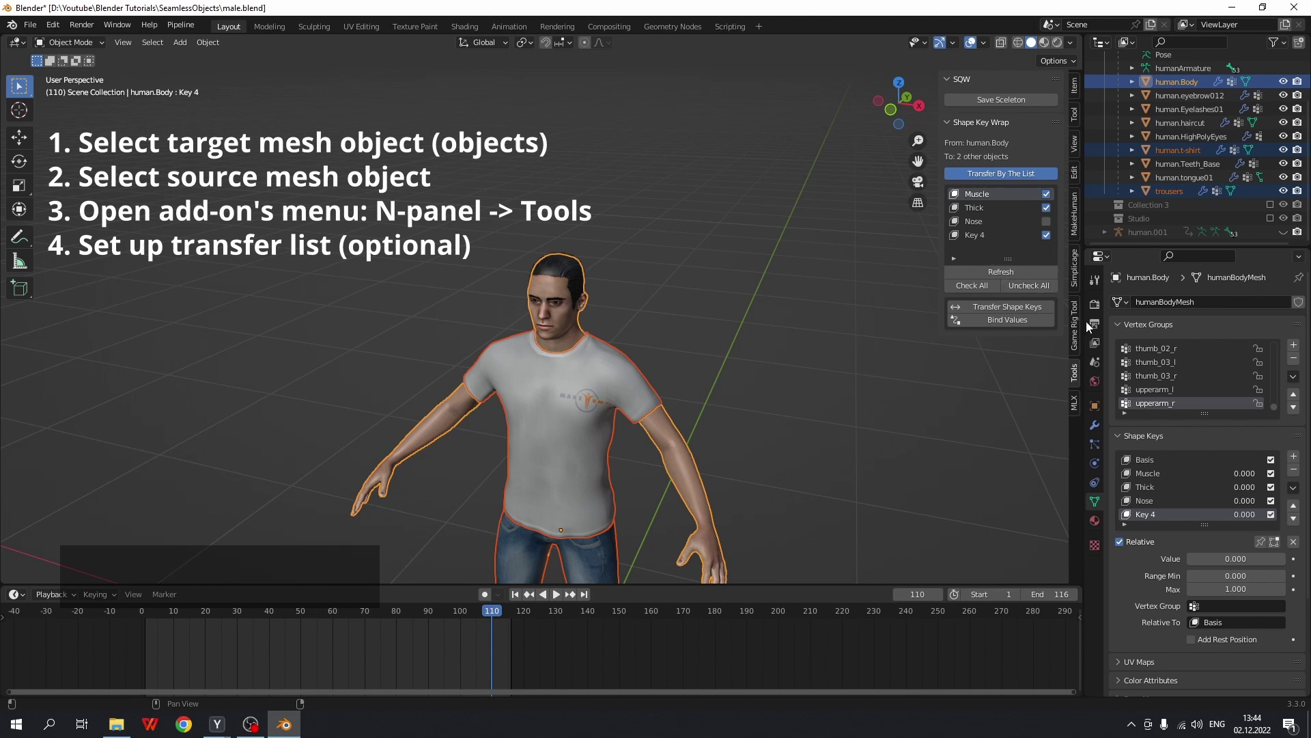
Step: Delete the extra shape key from the body and refresh the transfer list
left_click(1293, 470)
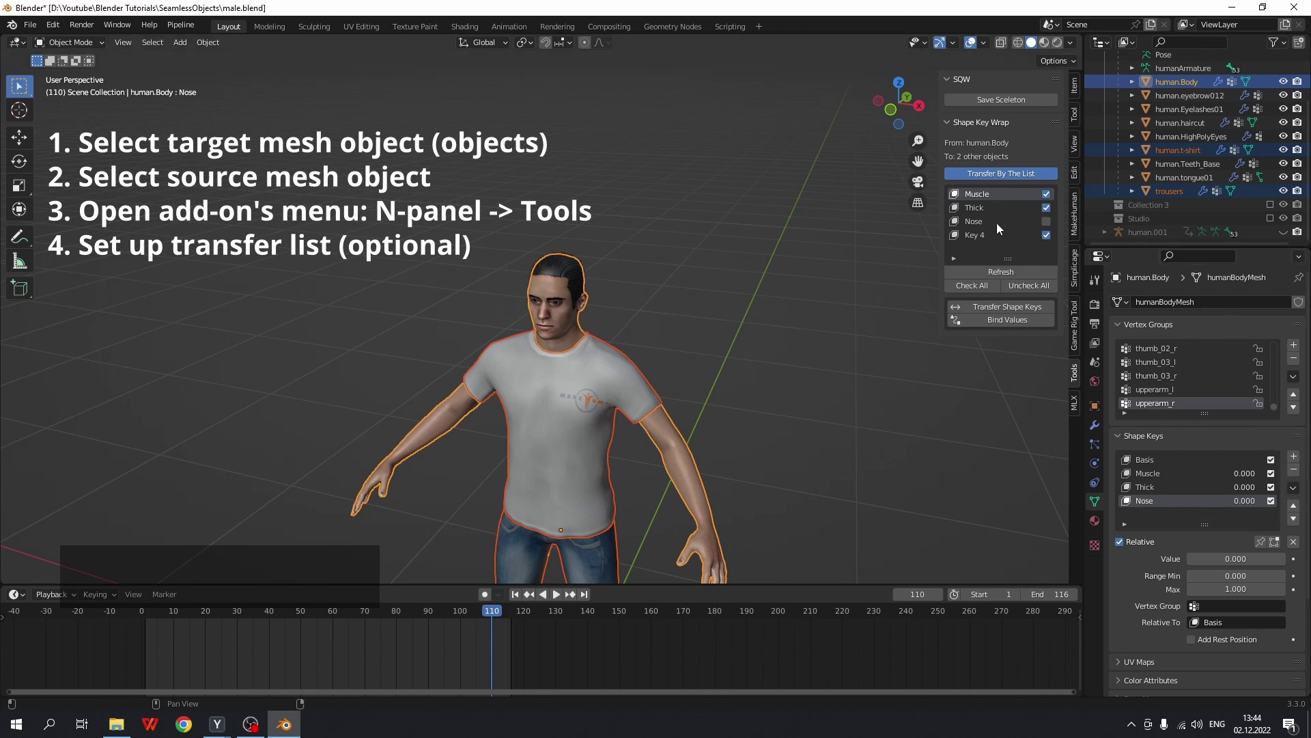
left_click(993, 271)
Step: Transfer the Muscle and Thick shape keys from the body to the T-shirt and trousers with Bind Values enabled
left_click(989, 304)
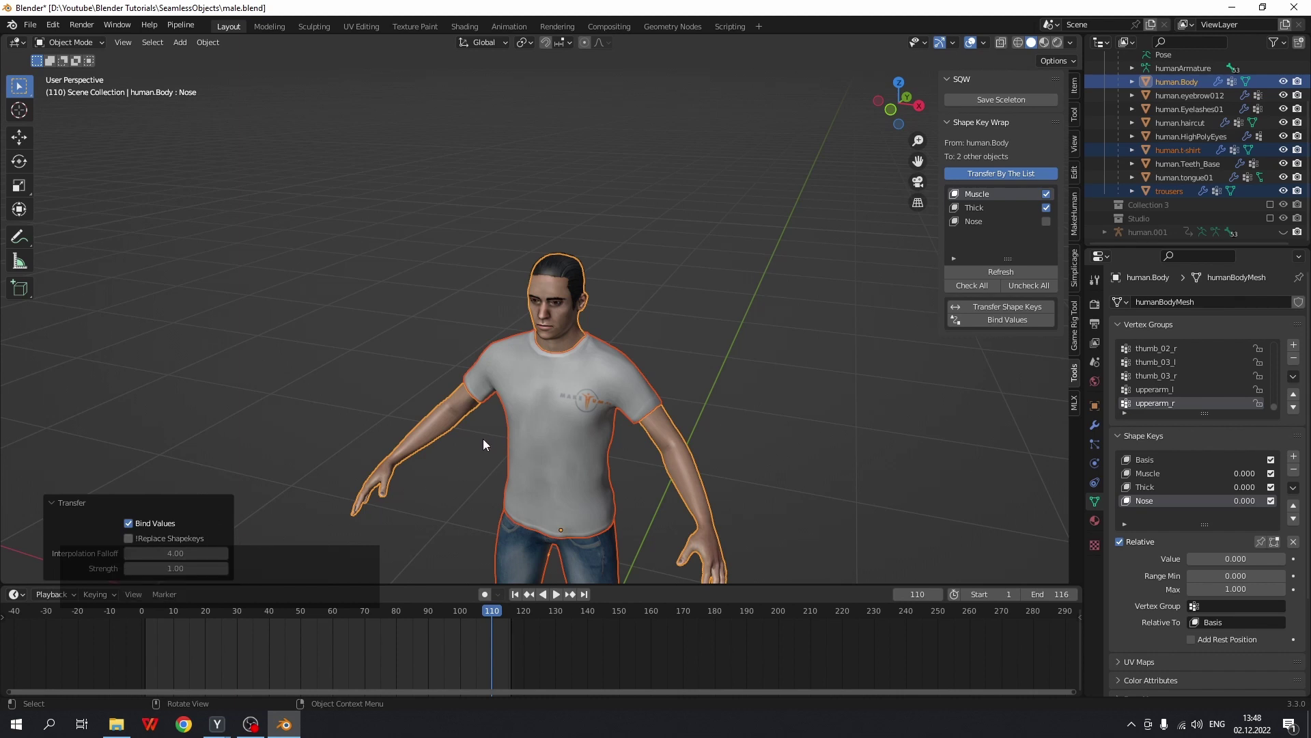
middle_click_drag(484, 444, 521, 439)
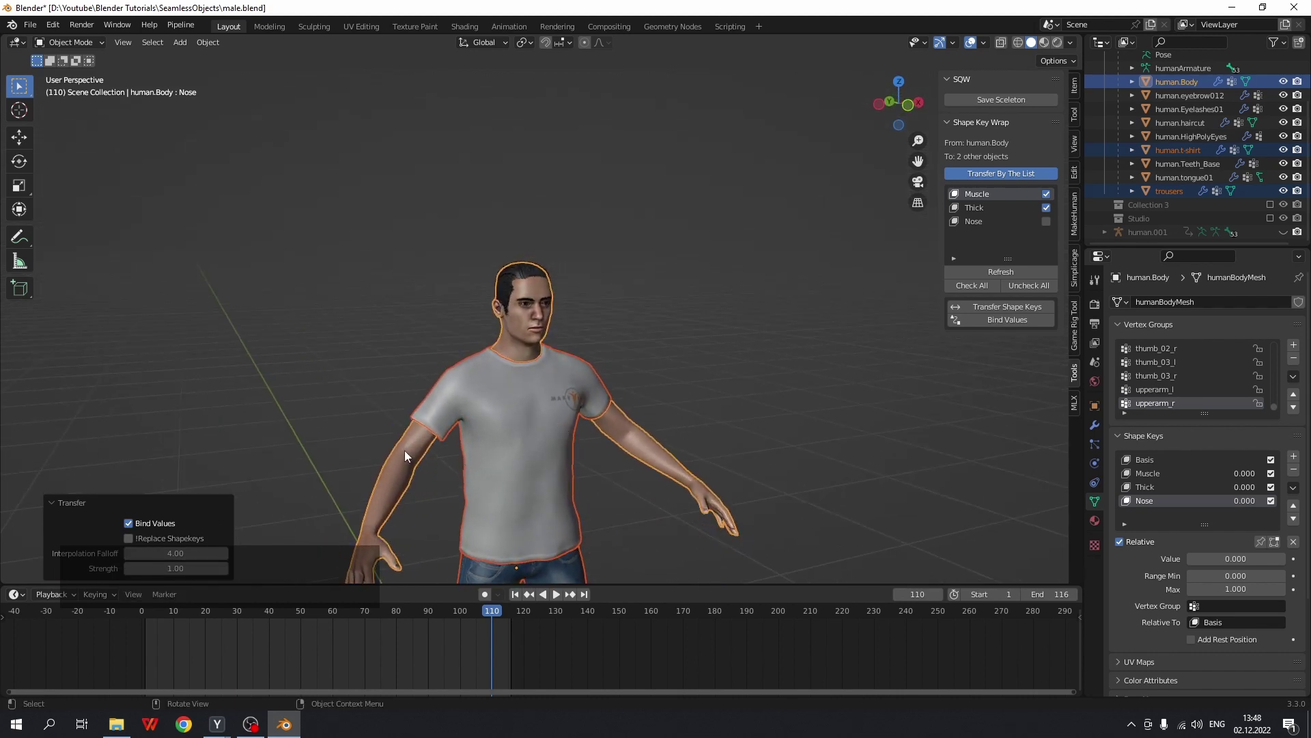
Step: Examine the T-shirt's transferred shape keys and test their binding by varying the body's Muscle value, returning it to 0
left_click(485, 458)
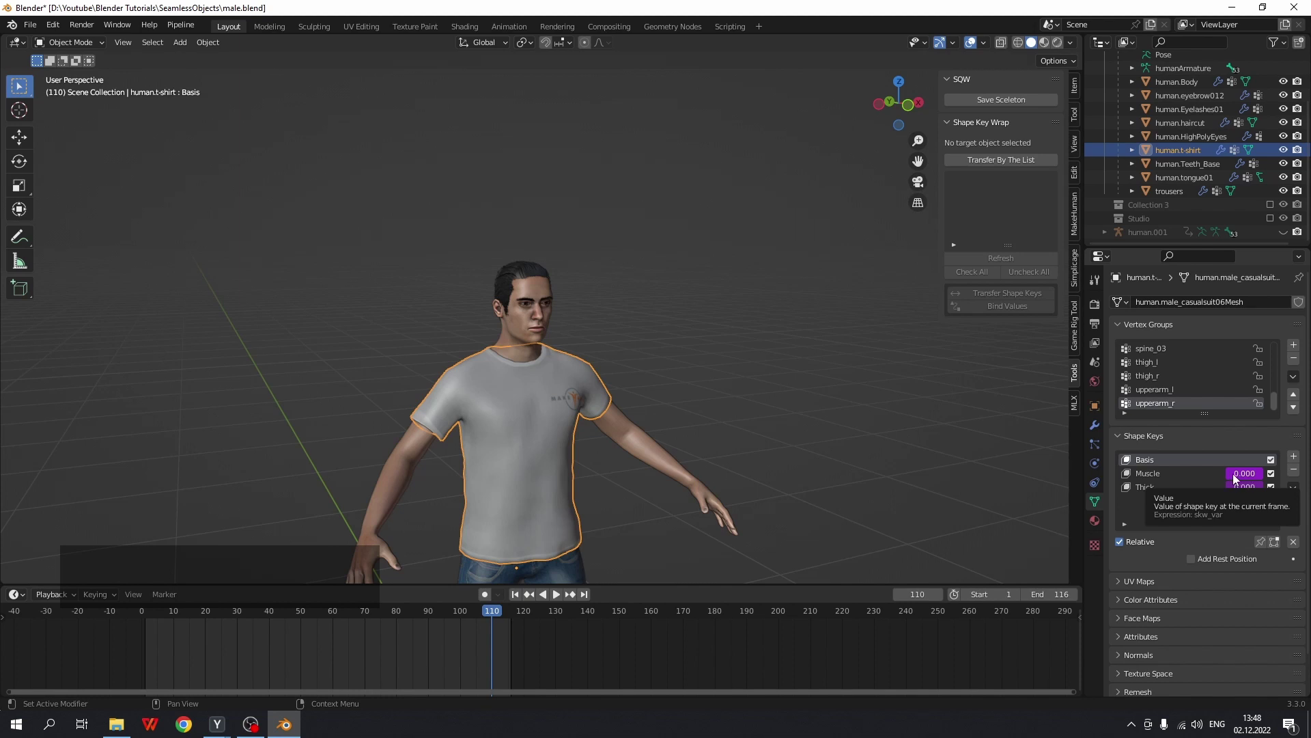
left_click(409, 470)
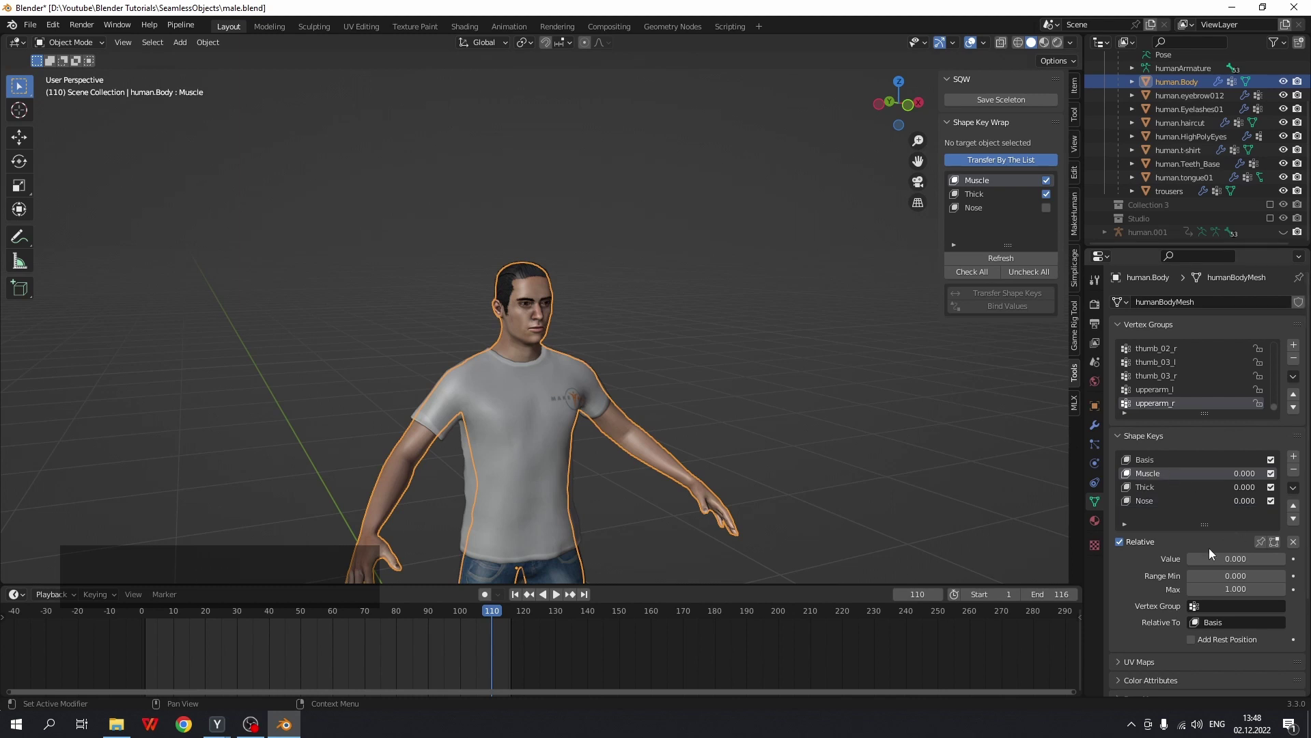
mouse_move(1198, 559)
left_mouse_down()
mouse_move(1284, 558)
mouse_move(1188, 559)
left_mouse_up()
left_click(534, 455)
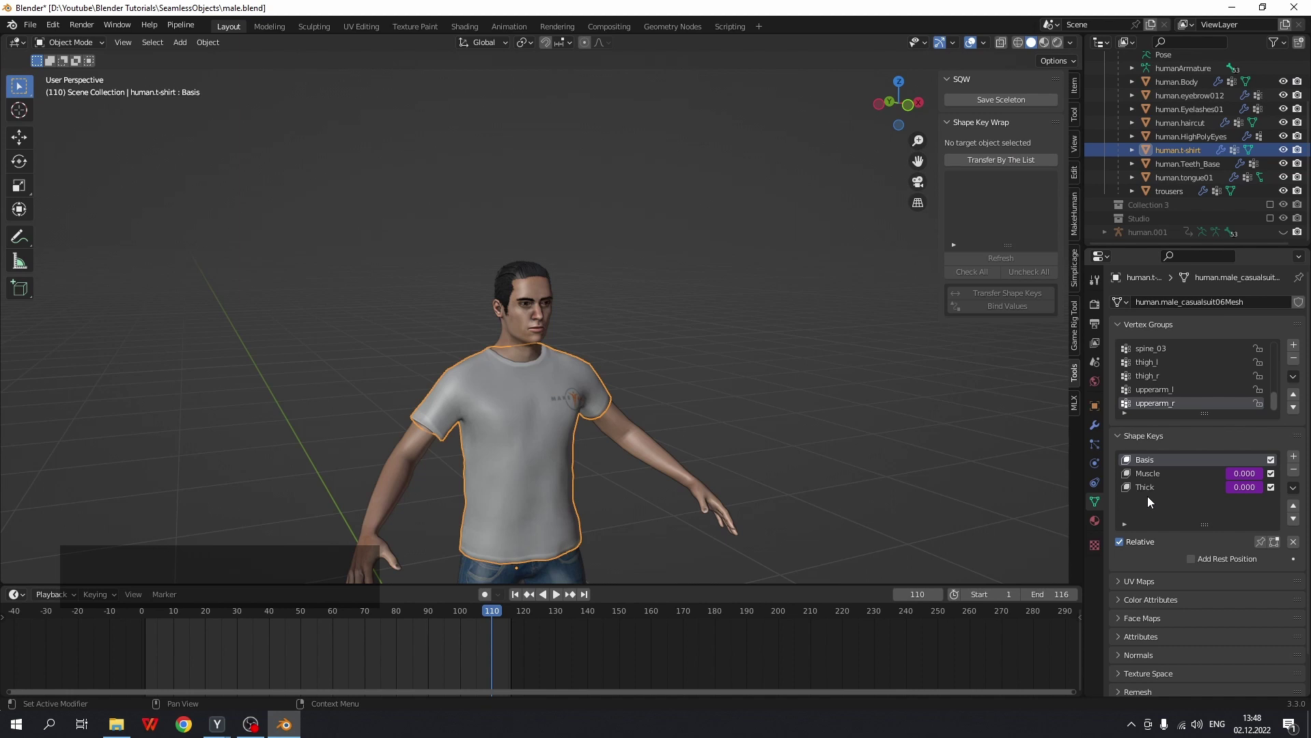
left_click(387, 489)
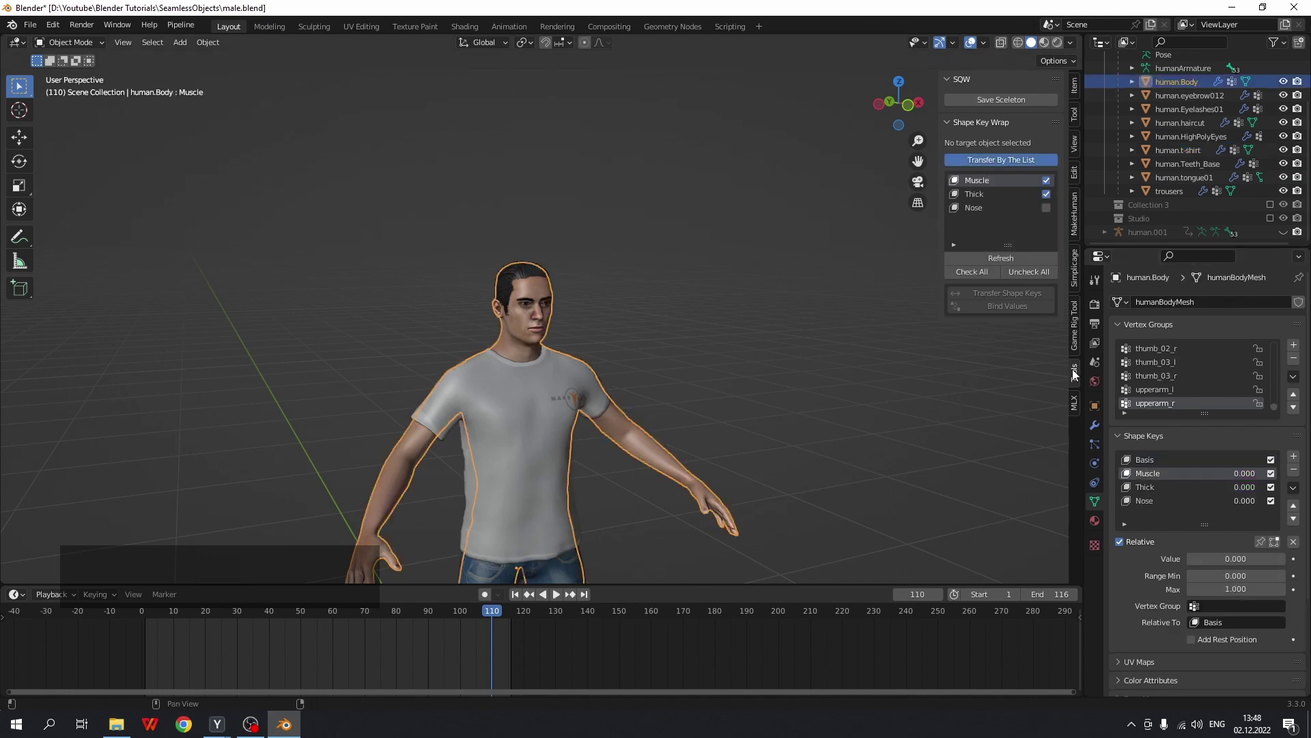
Step: Delete the drivers from the T-shirt's Muscle and Thick shape key values
left_click(505, 473)
right_click(1247, 479)
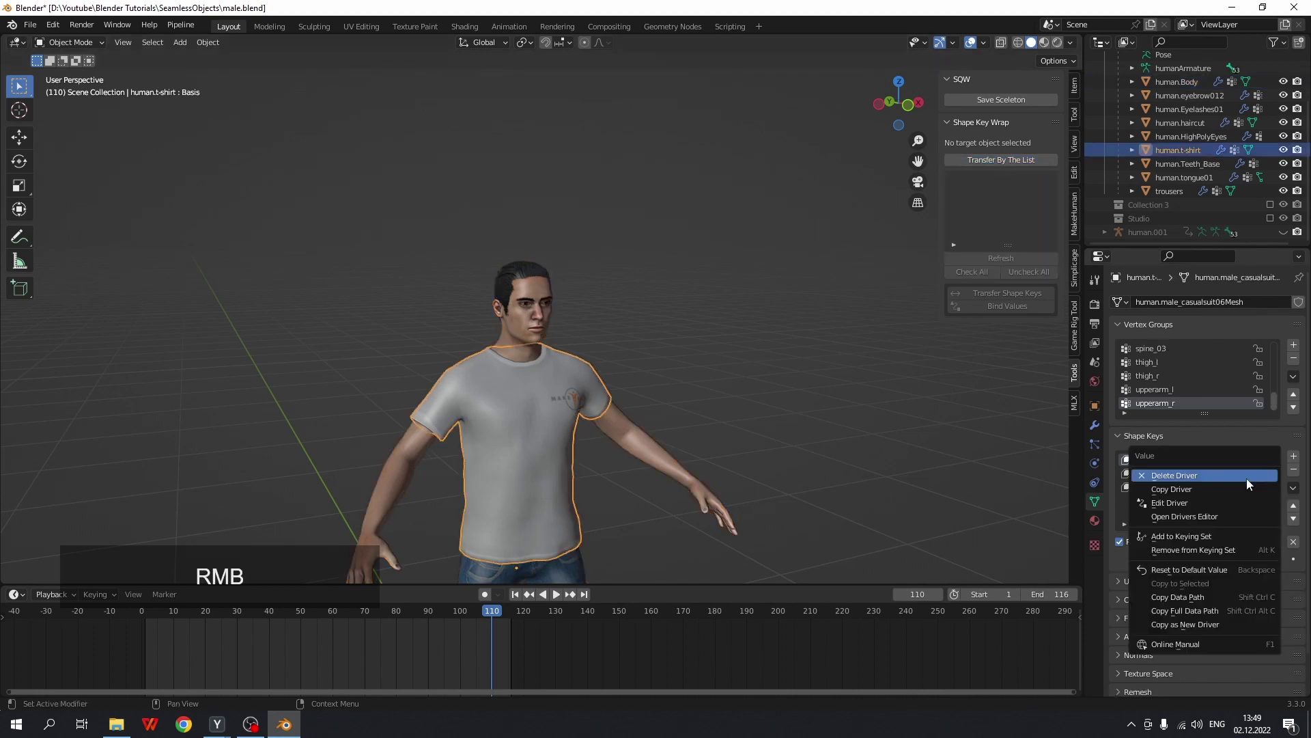
left_click(1196, 474)
right_click(1242, 489)
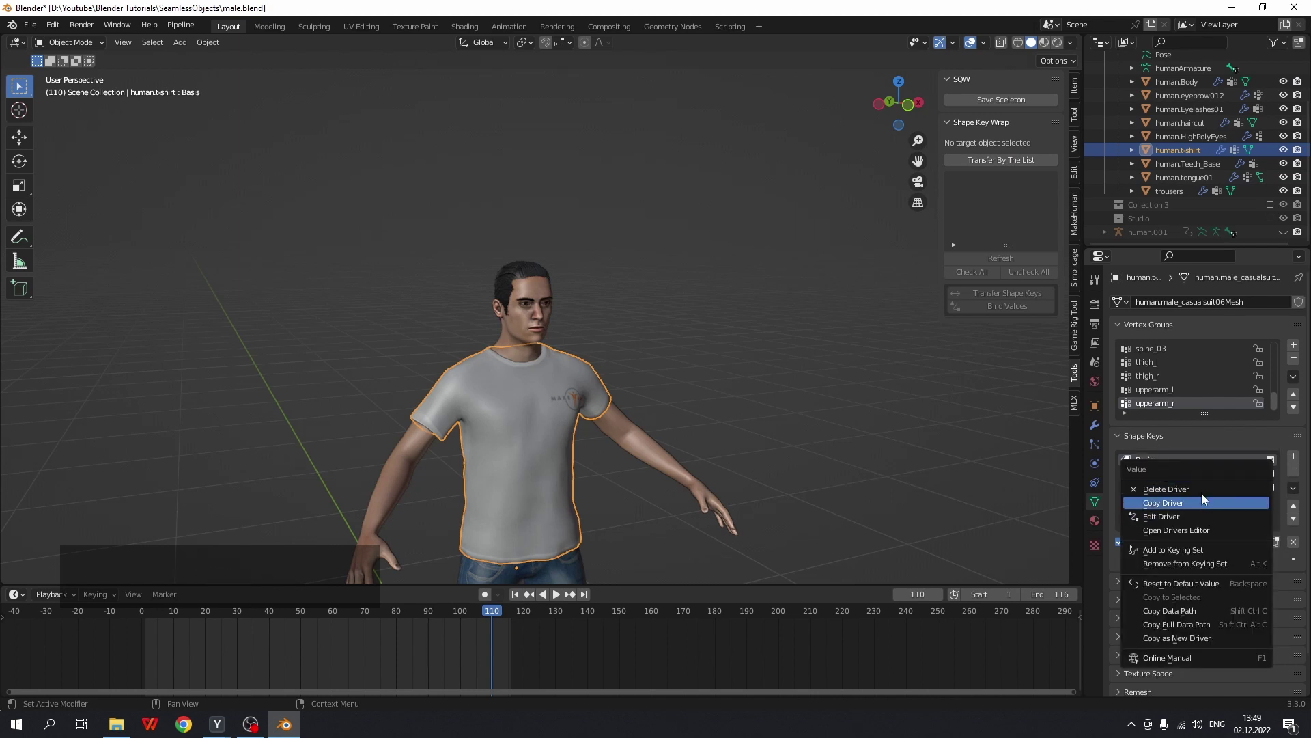
left_click(1202, 502)
Step: Delete the drivers from the trousers' Muscle and Thick shape key values
scroll(536, 507, "down", 1)
left_click(502, 543)
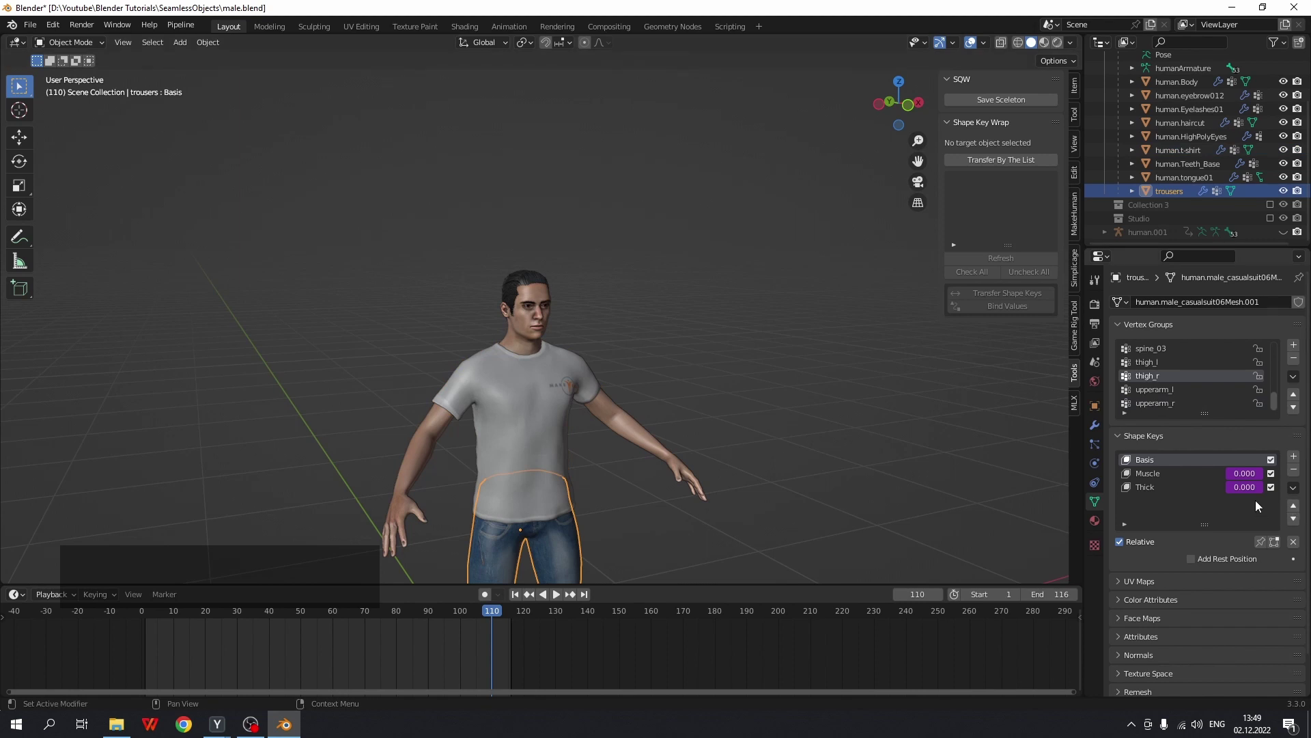
right_click(1236, 471)
left_click(1206, 478)
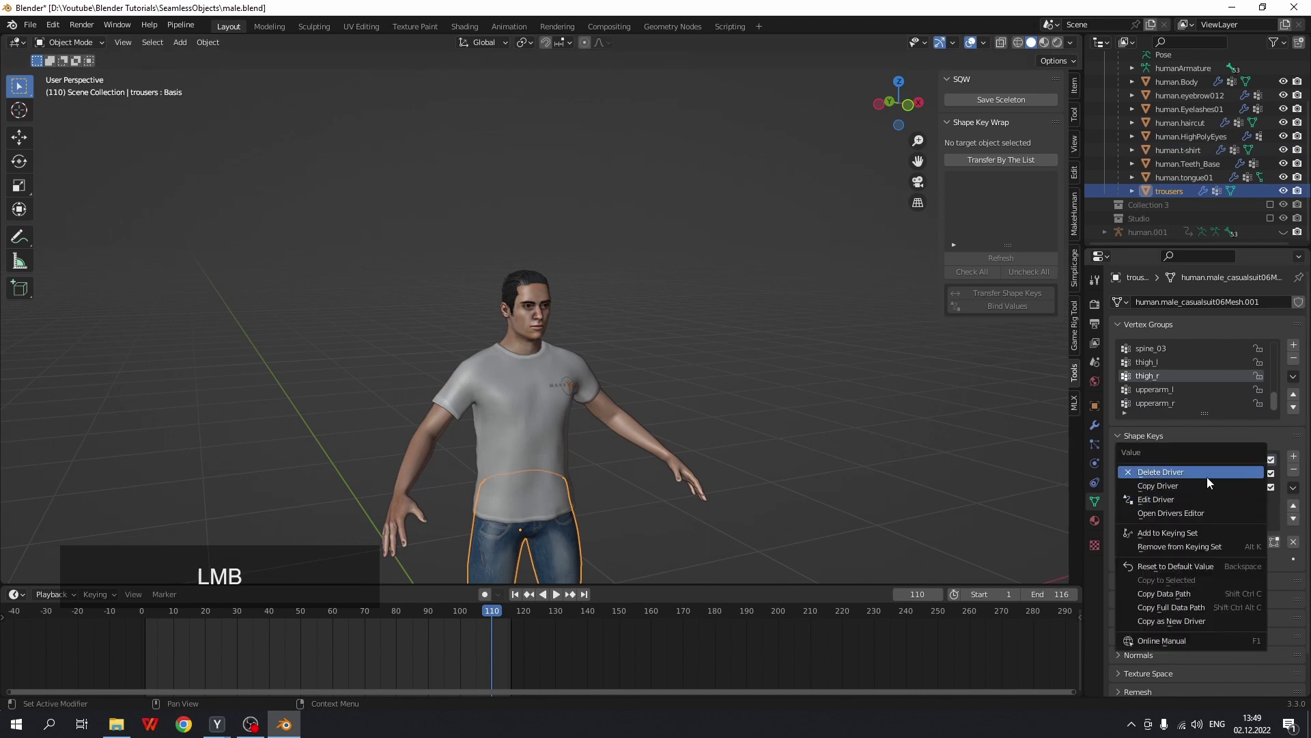
right_click(1222, 491)
left_click(1207, 491)
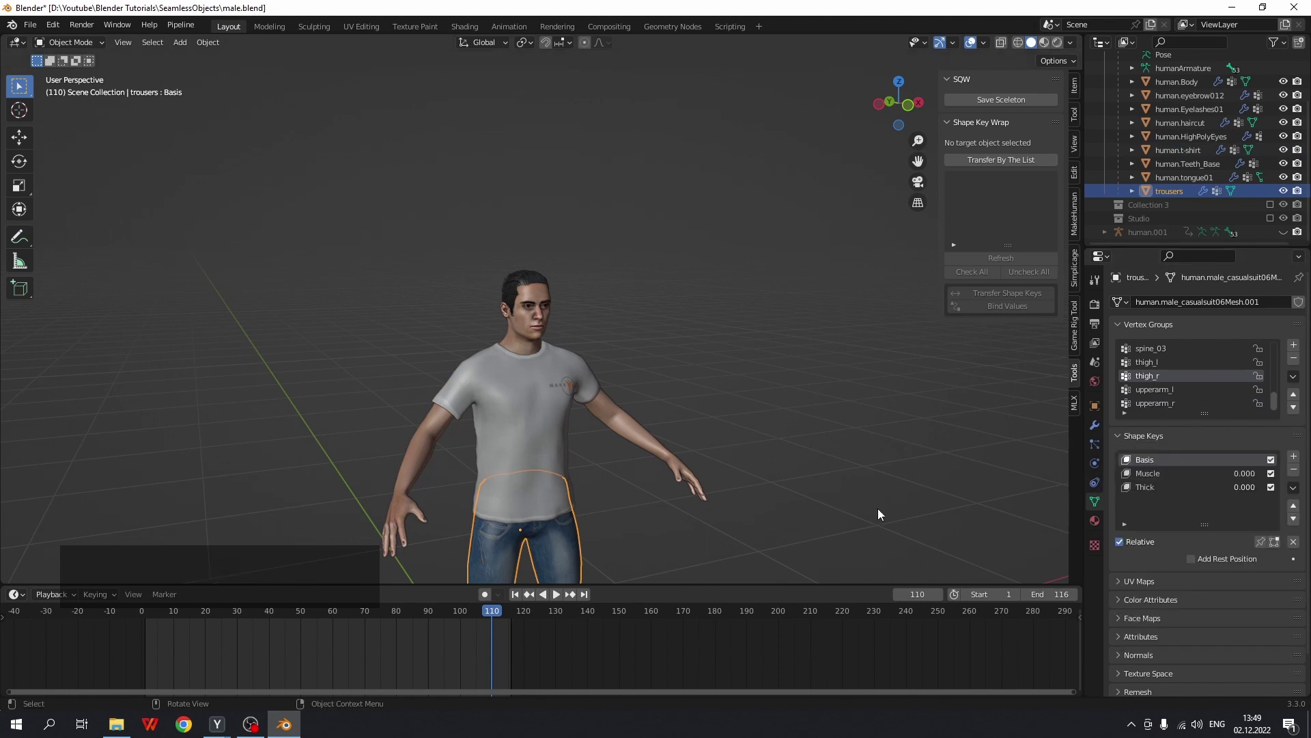
Step: Test how the clothes respond without drivers by varying the body's Muscle value and returning it to 0
left_click(404, 457)
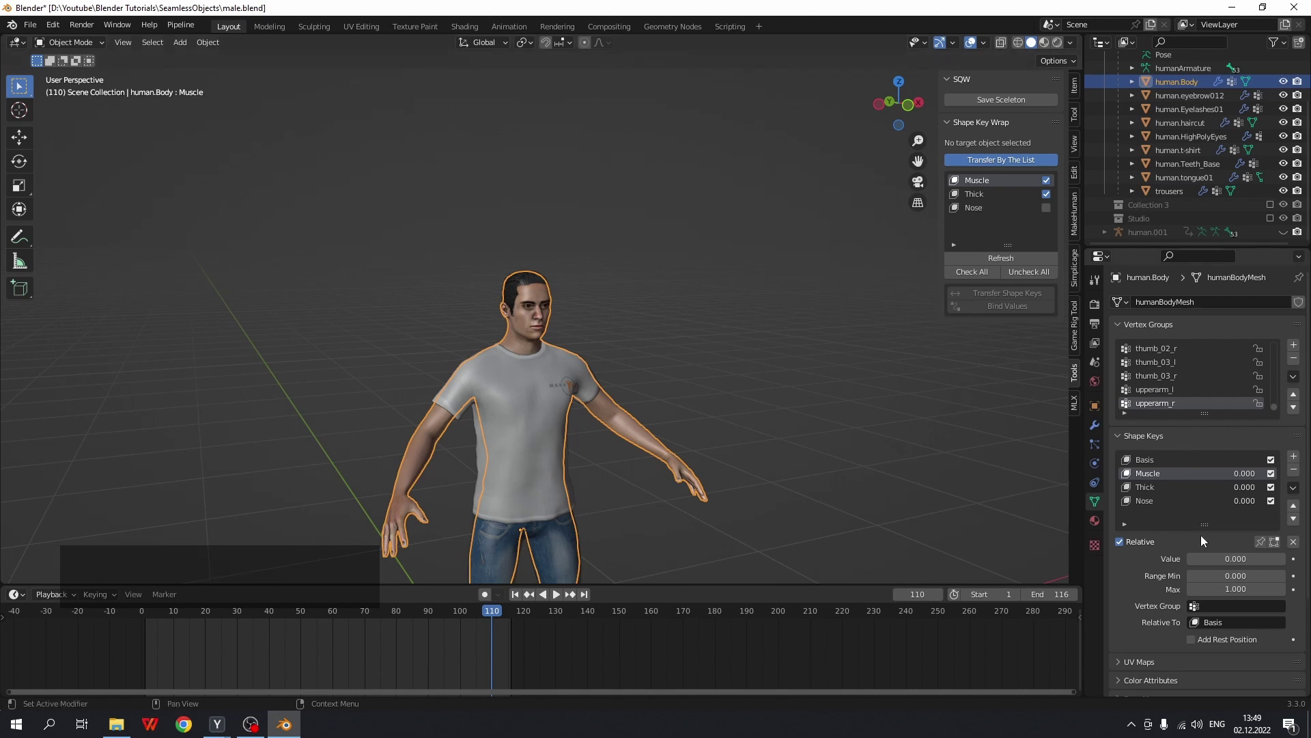
left_click(1257, 558)
left_click_drag(1257, 557, 1189, 558)
left_click(493, 547)
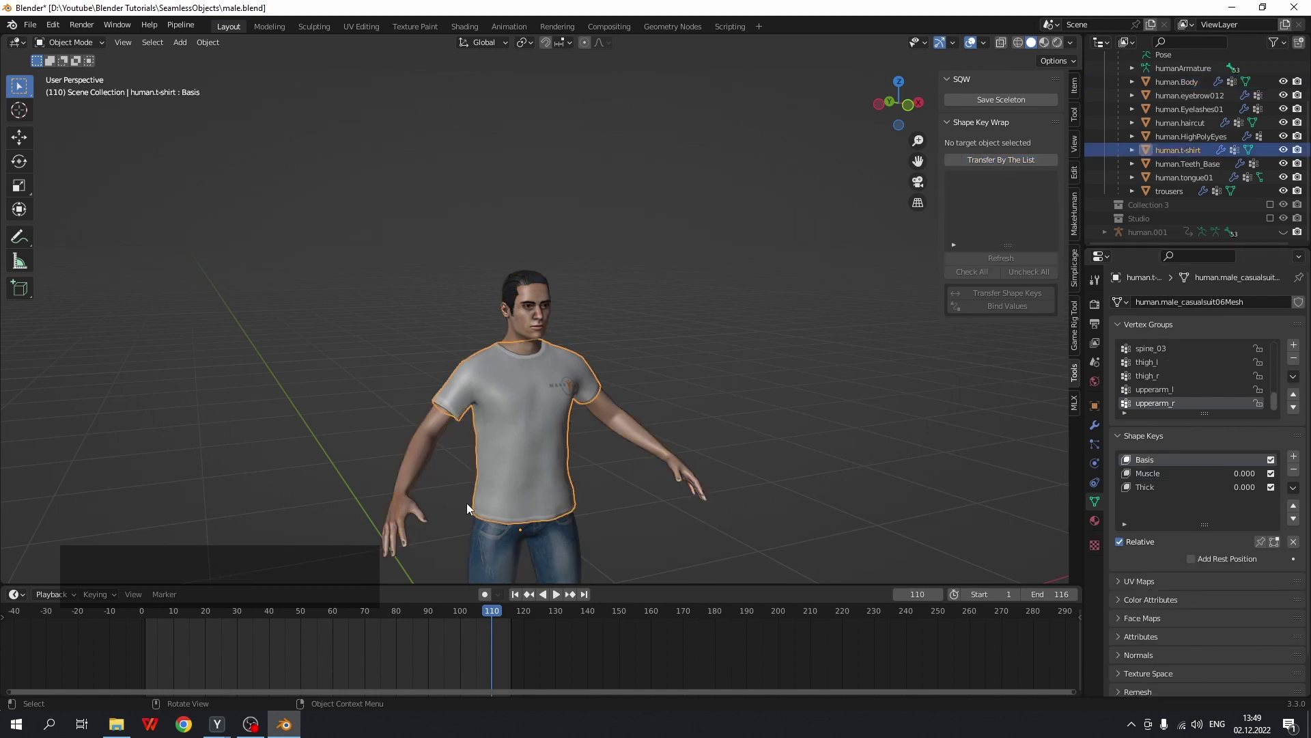
Step: Bind the Muscle and Thick values of the trousers and T-shirt to the body's shape keys, leaving Nose unchecked
left_click(484, 557)
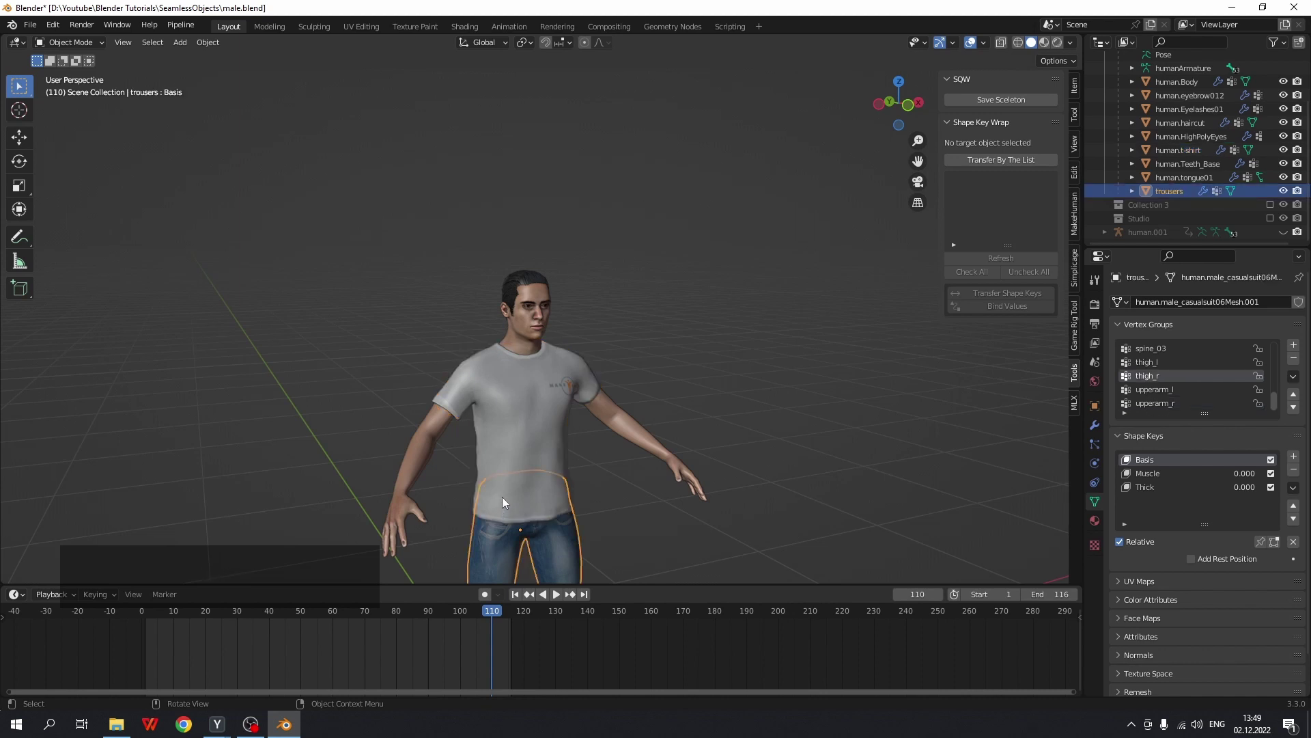
left_click(506, 421, "shift")
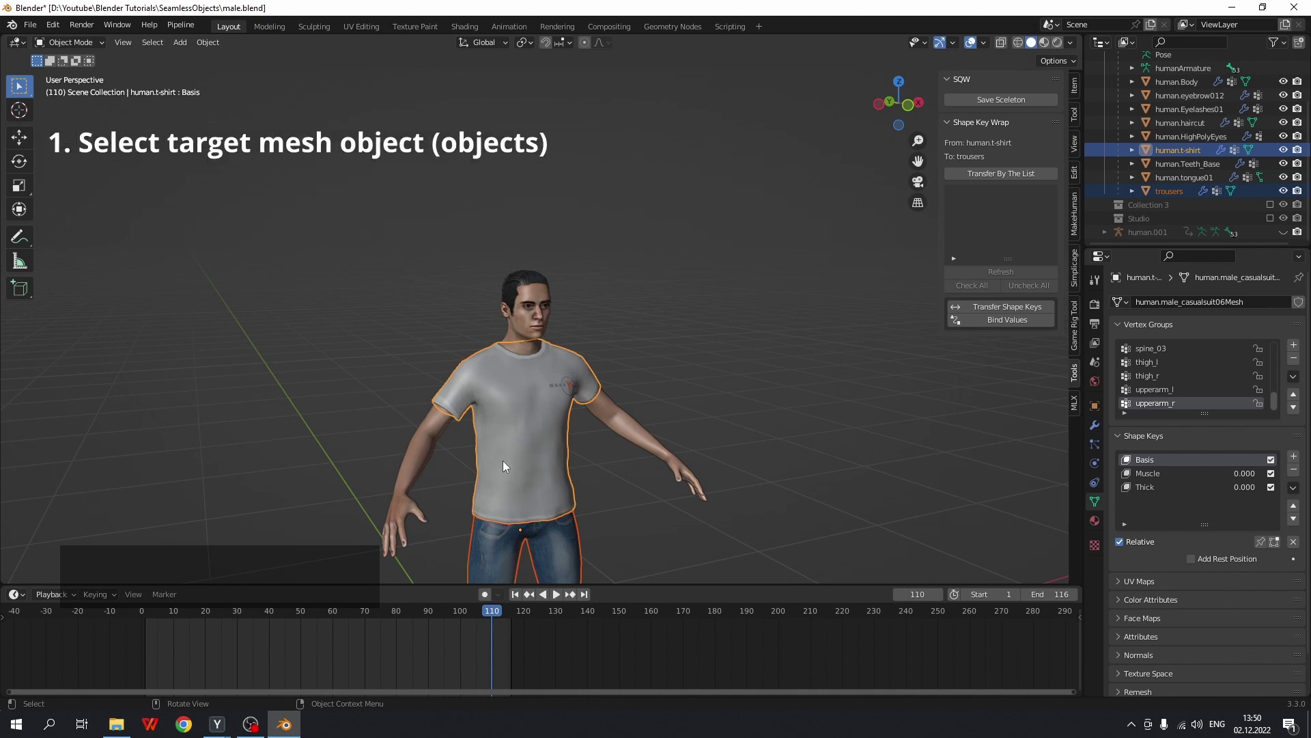
left_click(423, 441, "shift")
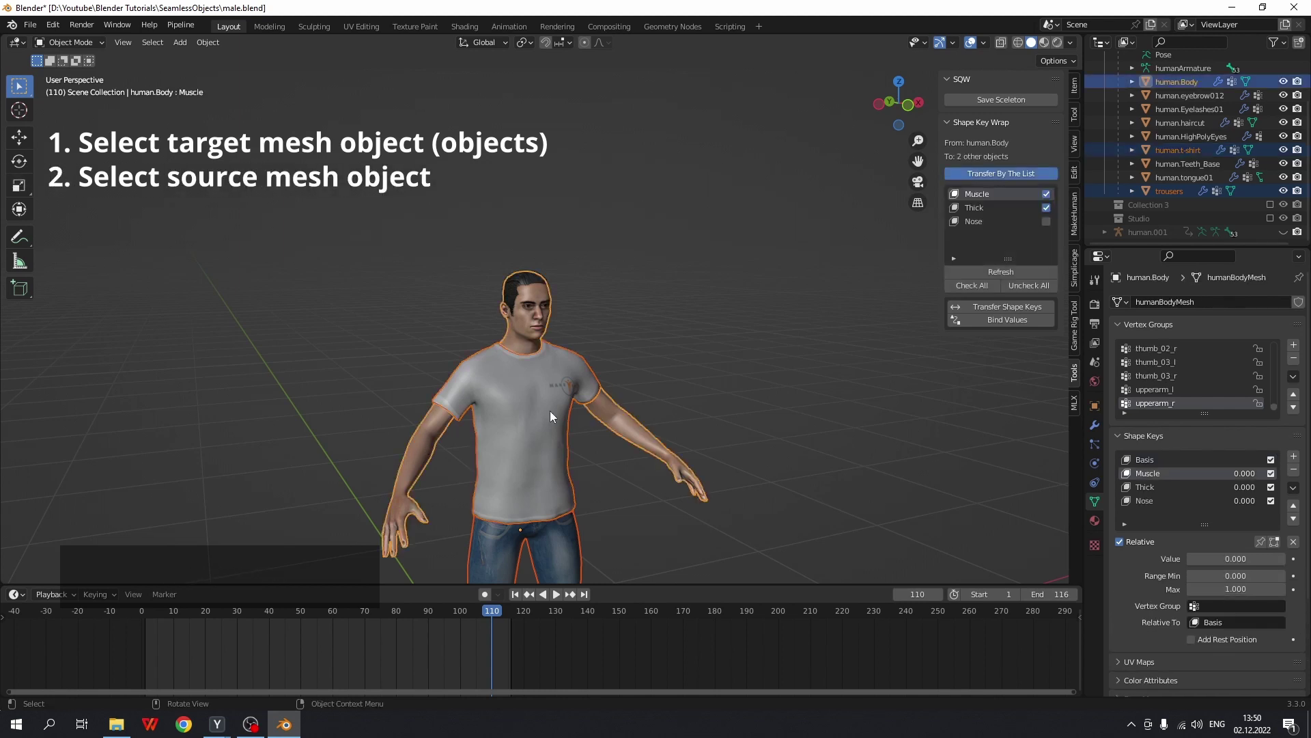
left_click(1046, 220)
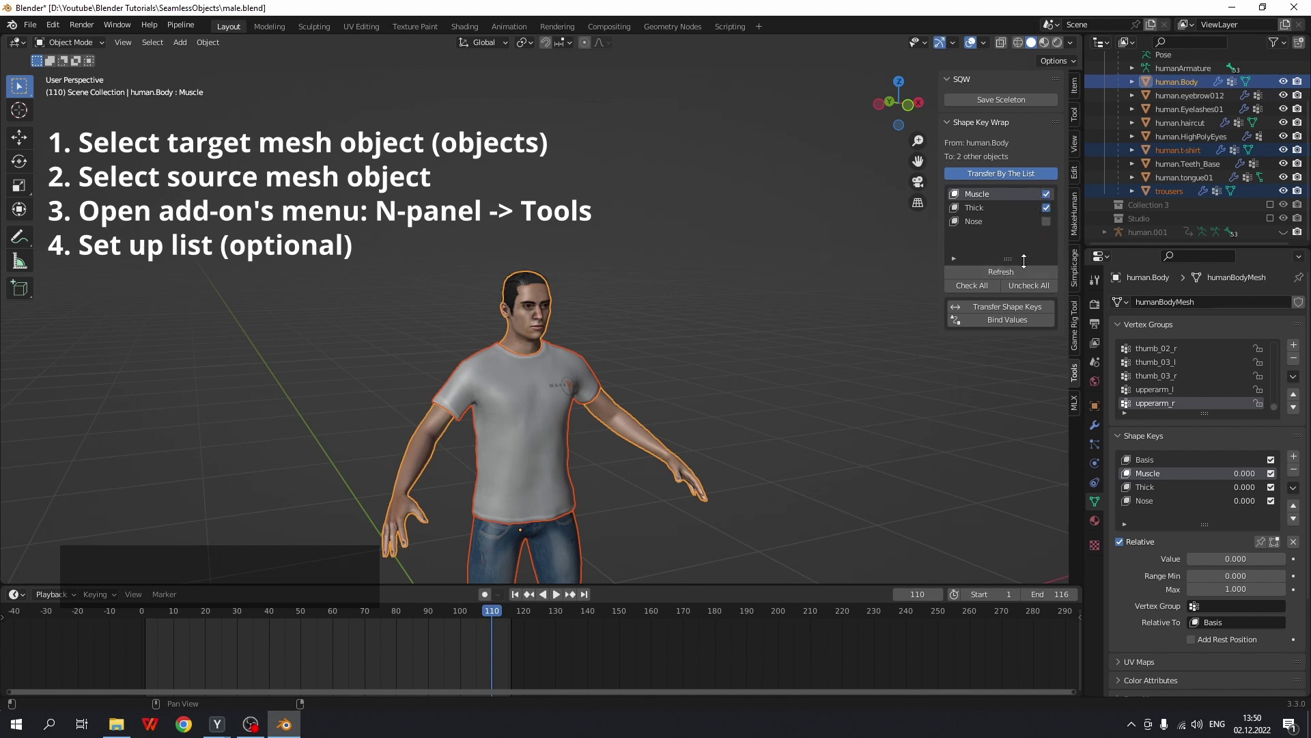
left_click(981, 318)
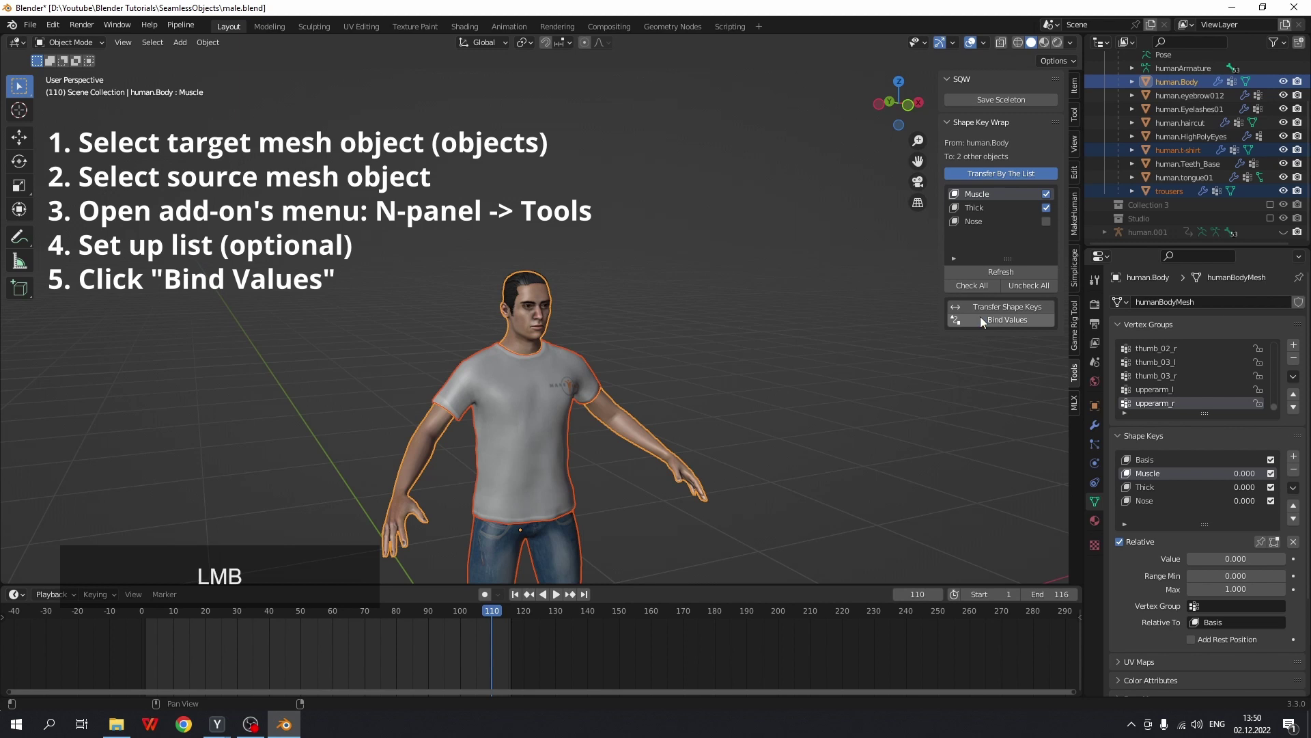
Step: Check the T-shirt's rebound shape keys and set the body's Muscle value to 1.000
left_click(511, 432)
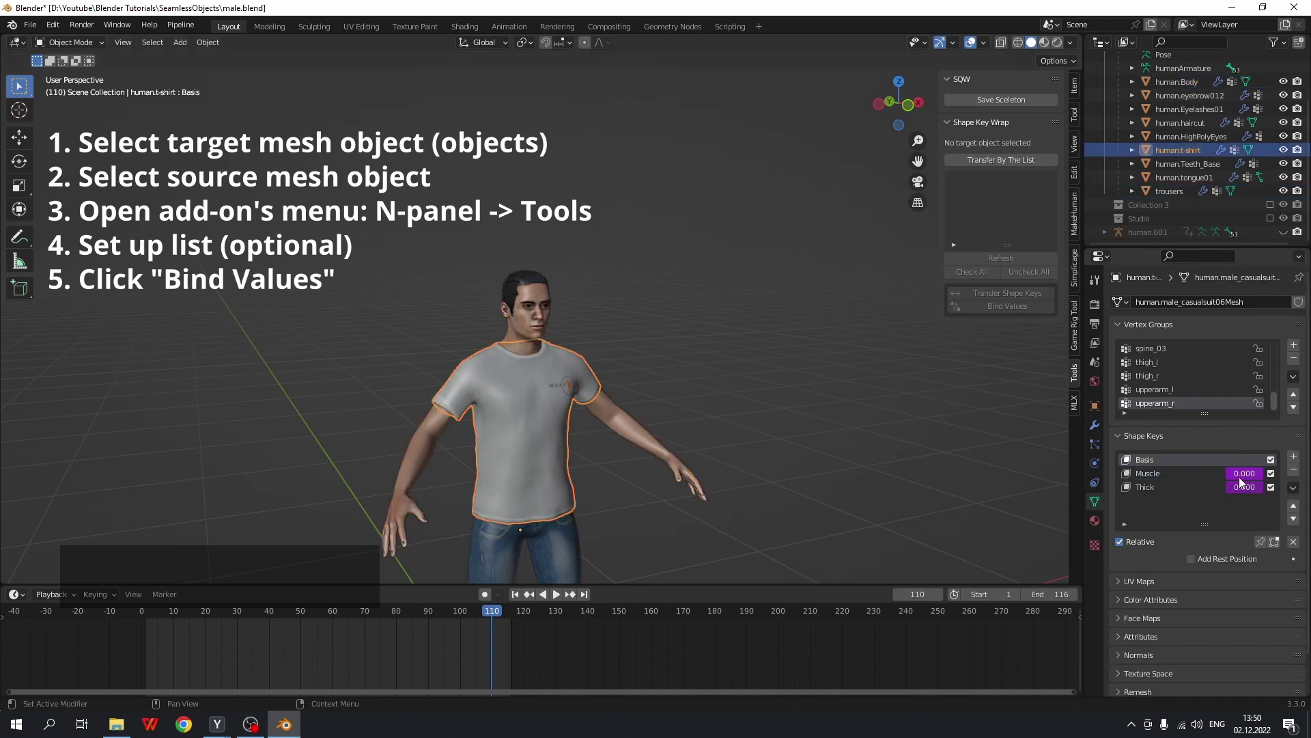
left_click(419, 470)
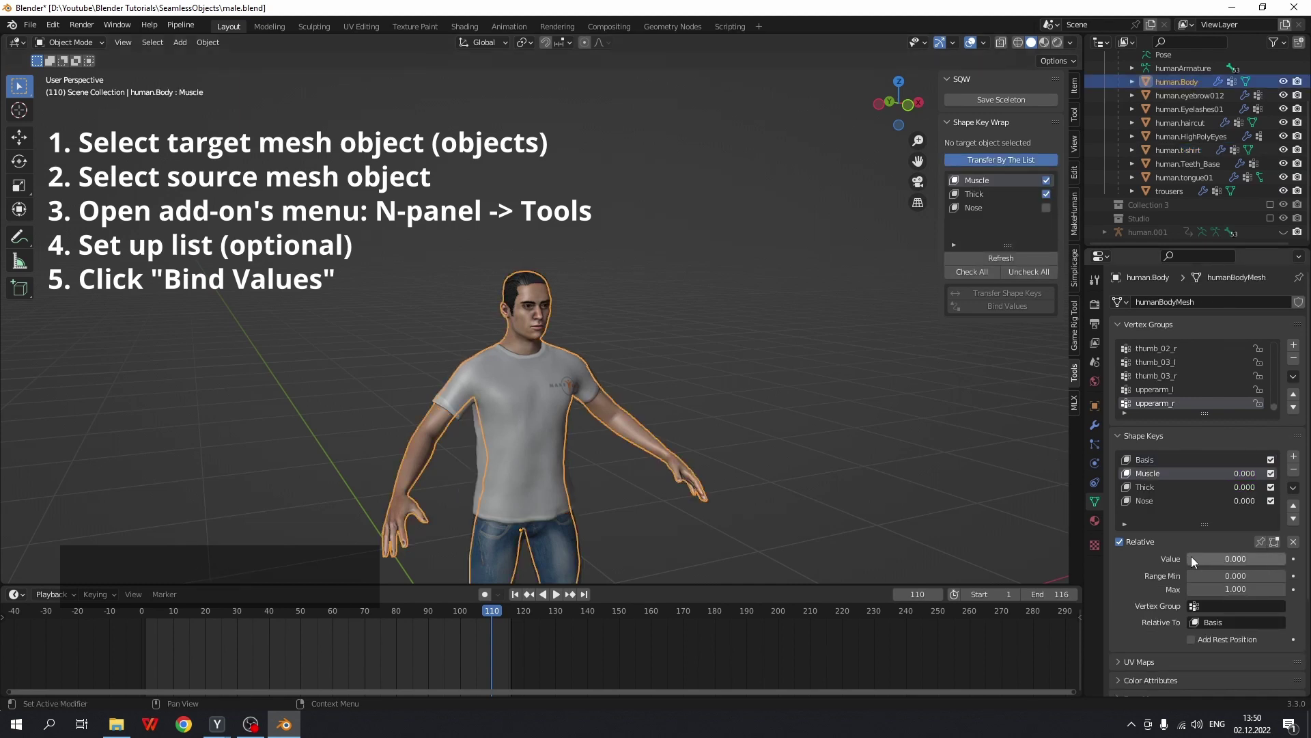
left_click_drag(1194, 561, 1284, 561)
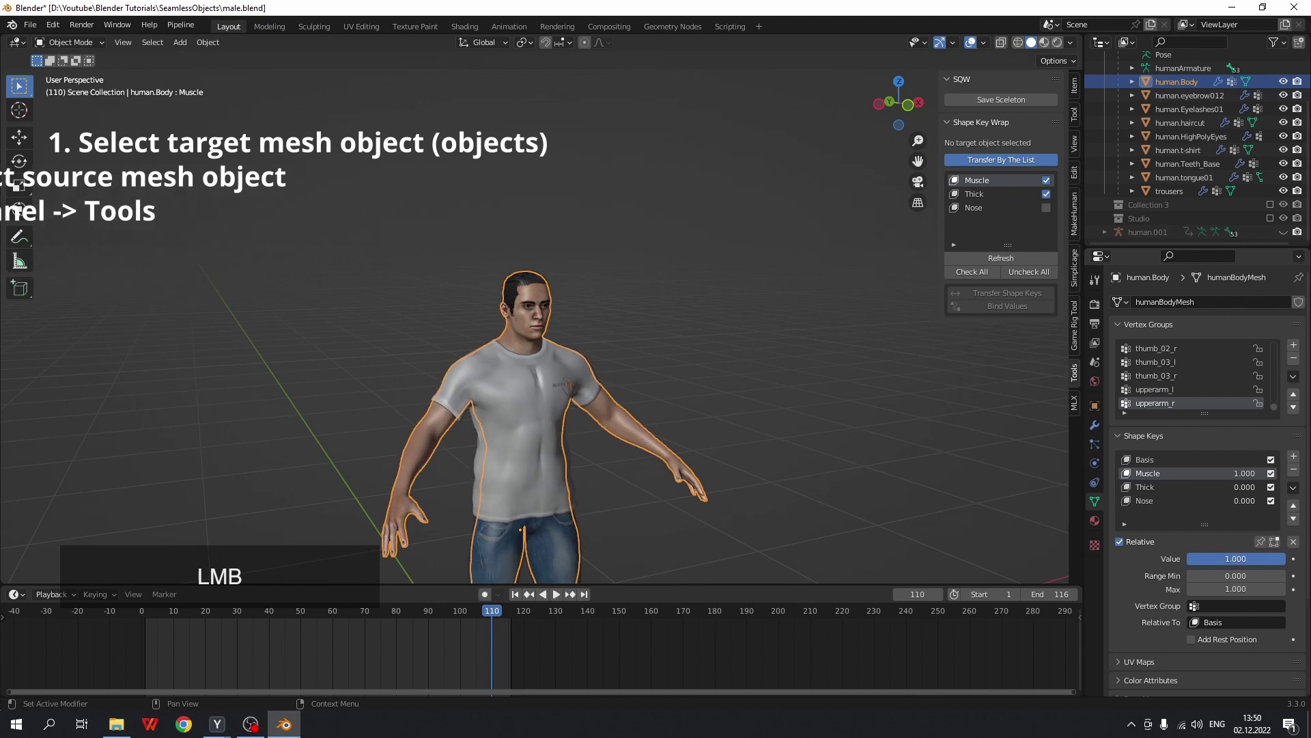
middle_click_drag(430, 437, 456, 437)
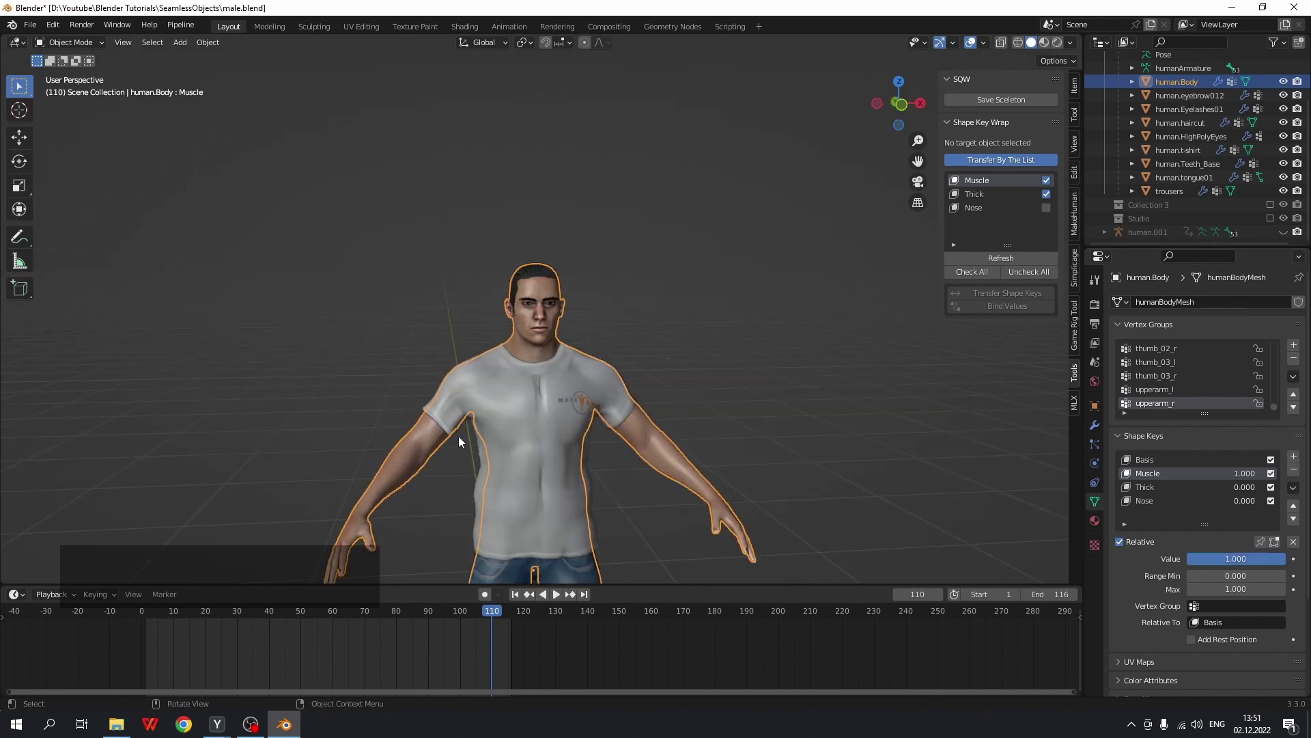